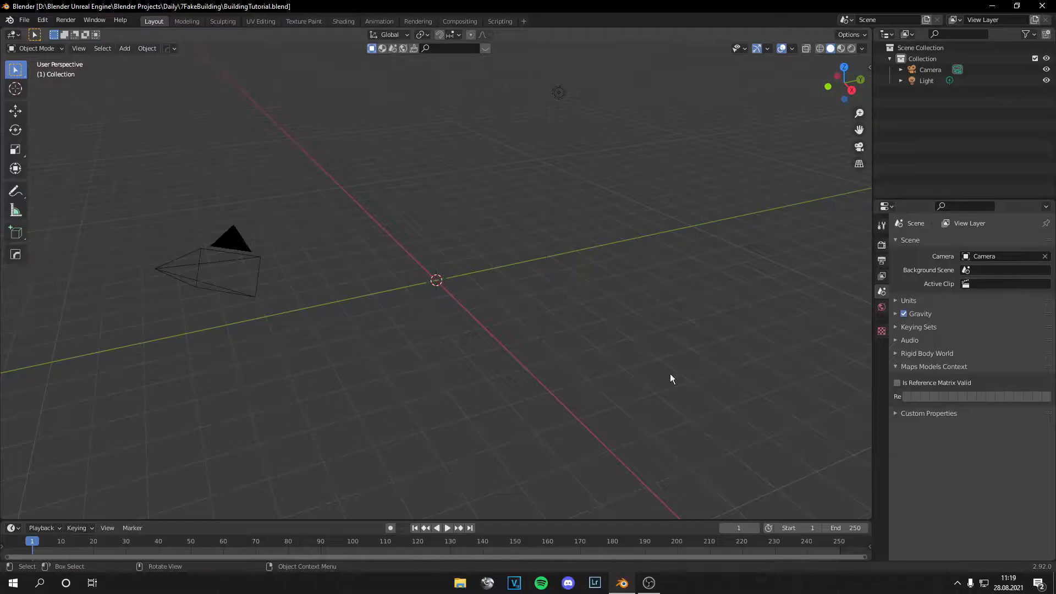
Import the skyscraper façade image as an upright plane at the origin and save the file.
key("shift+a")
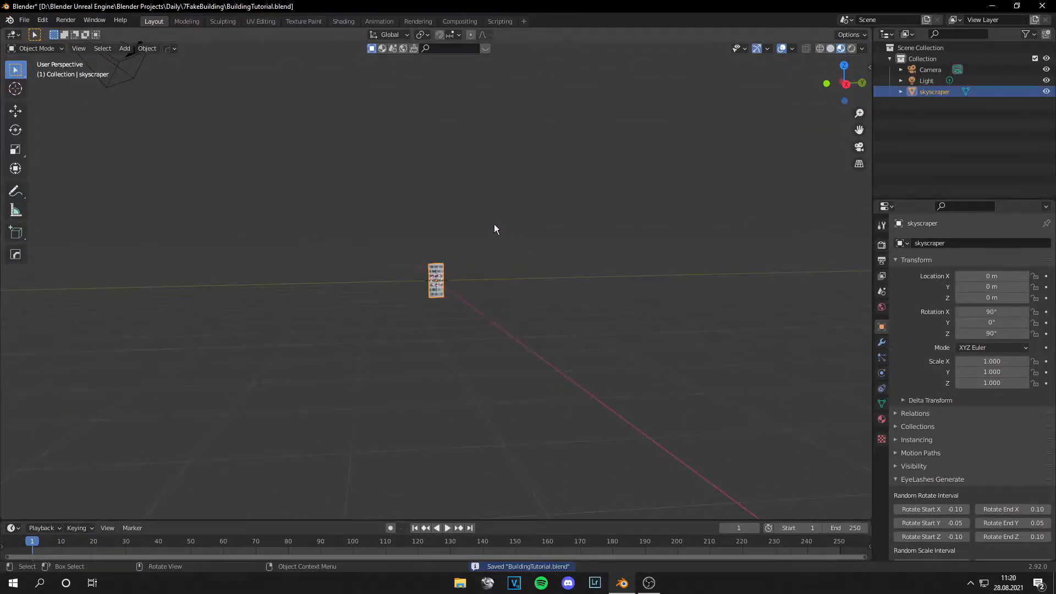
type("s")
type("4")
Scale the skyscraper plane by 4 then by 2, reaching eight times its size.
key("Return")
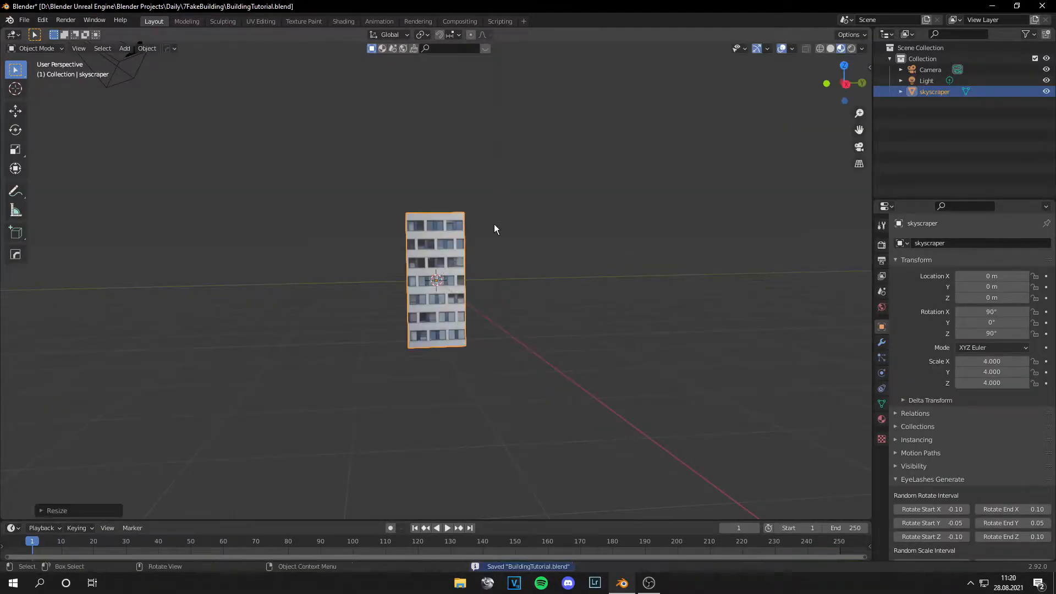
scroll(527, 215, "down", 5)
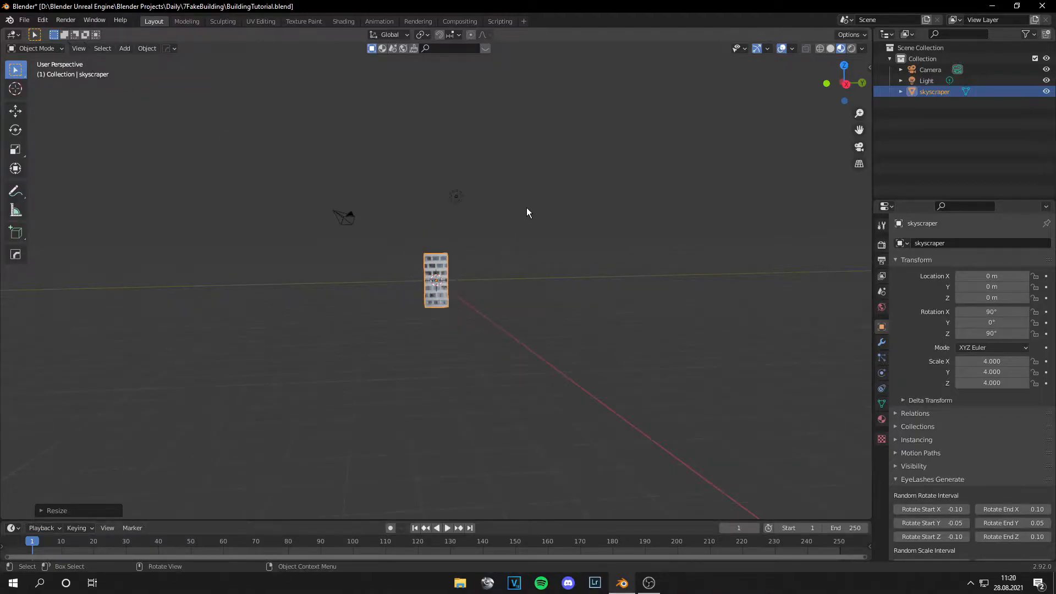
key("s")
type("2")
key("Return")
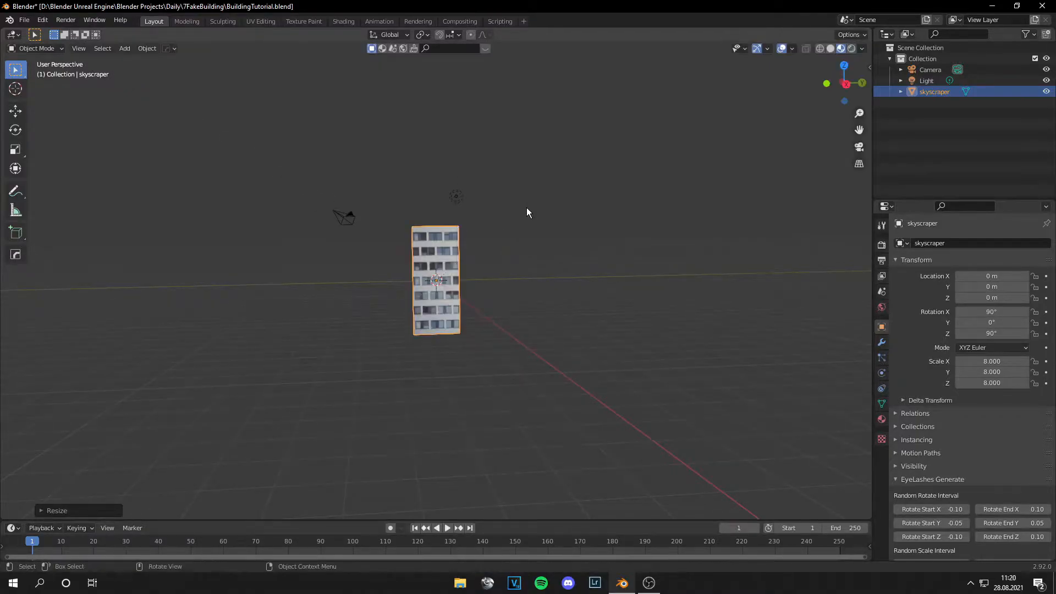
From the Right view, snap-move the plane up so its bottom edge rests on the ground.
key("KP_3")
scroll(510, 195, "up", 6)
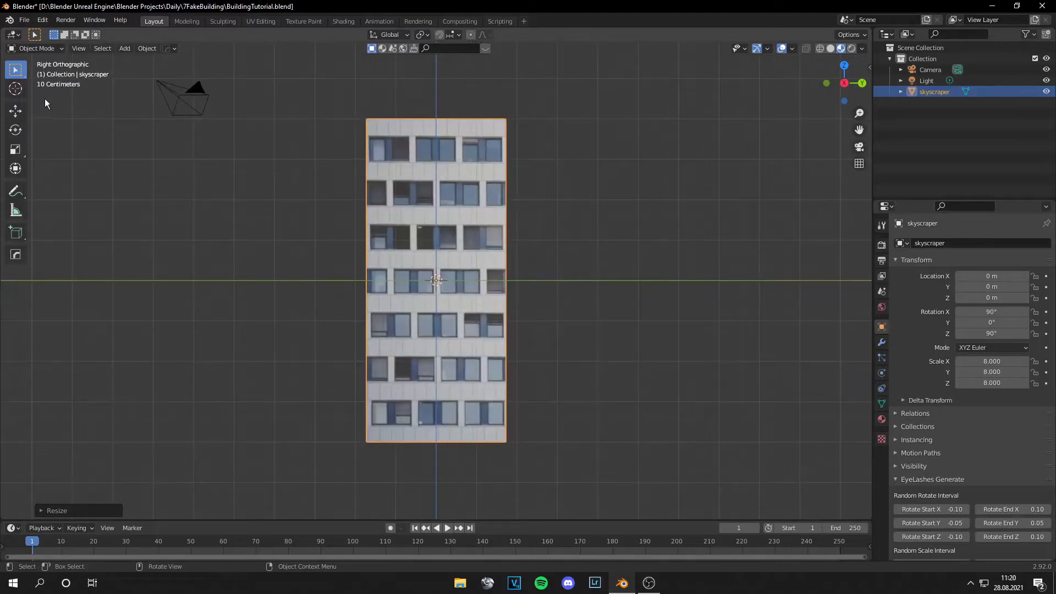
scroll(448, 258, "down", 5)
left_click(15, 110)
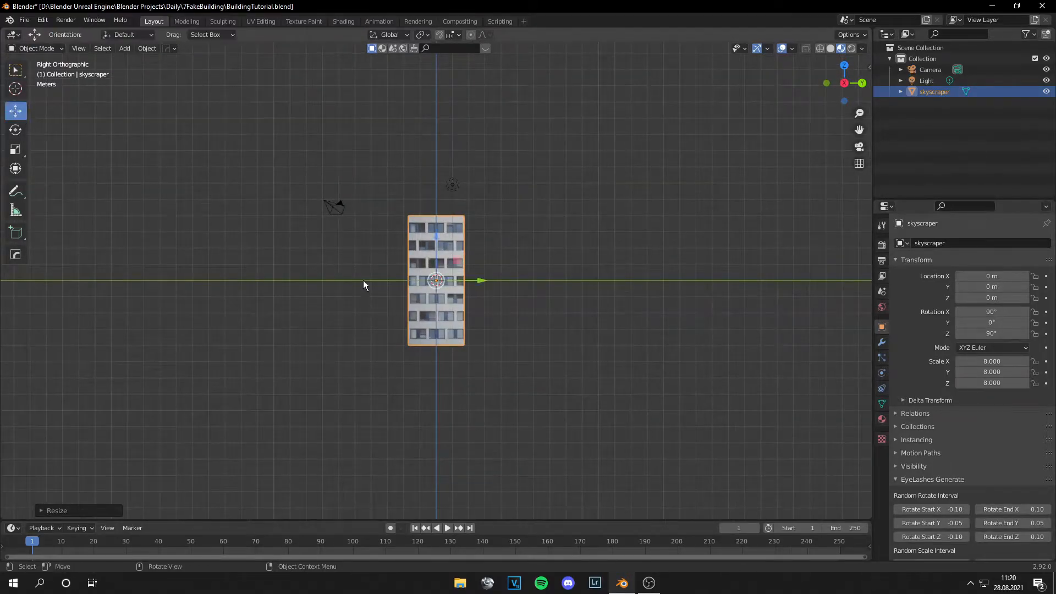
left_click(438, 34)
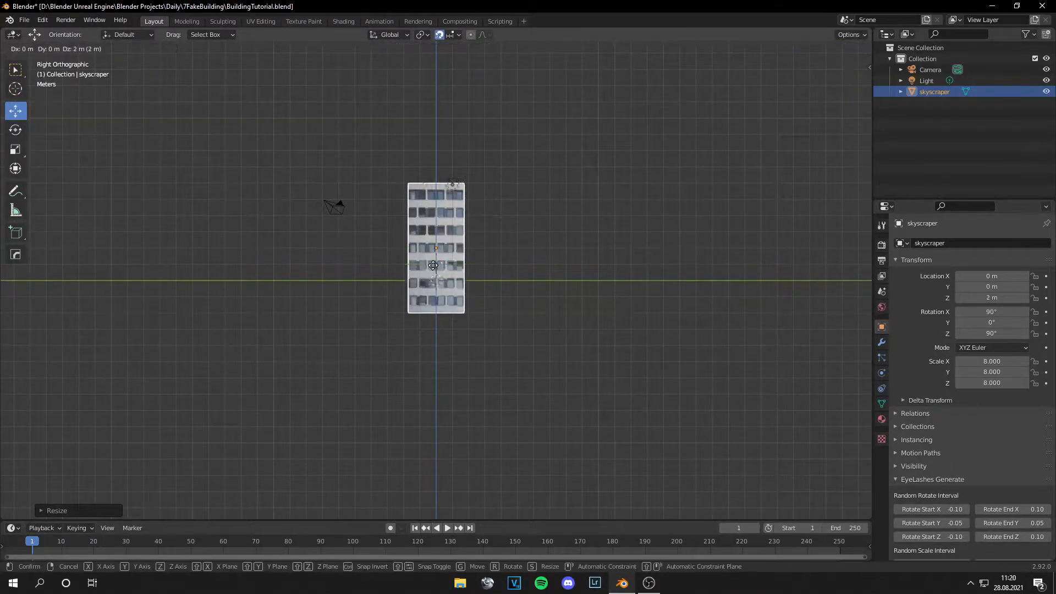
left_click_drag(446, 306, 478, 241)
scroll(629, 278, "up", 6)
scroll(578, 289, "up", 5)
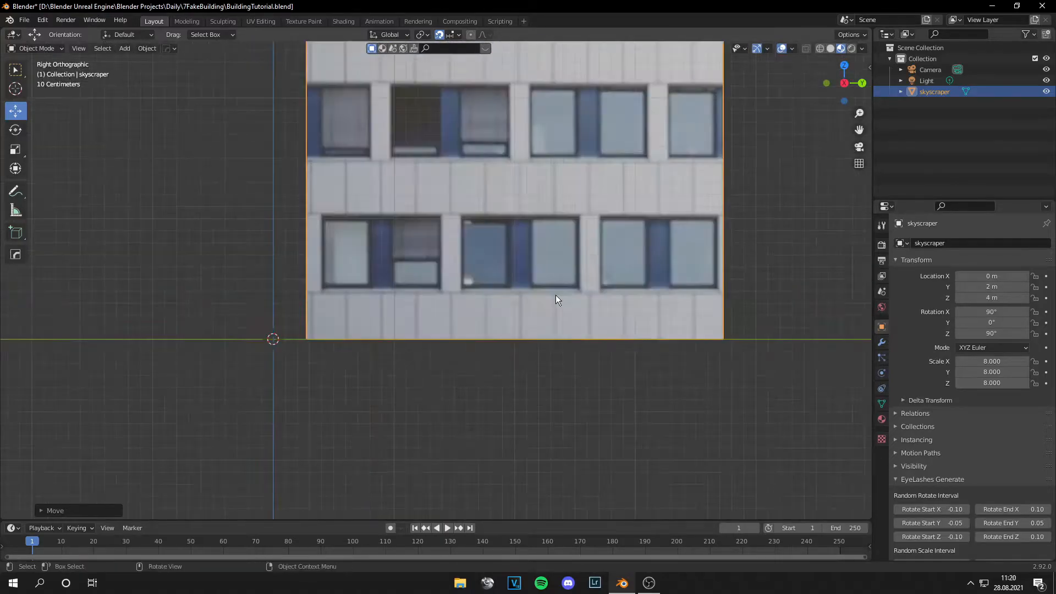
scroll(557, 295, "down", 5)
left_click(579, 263)
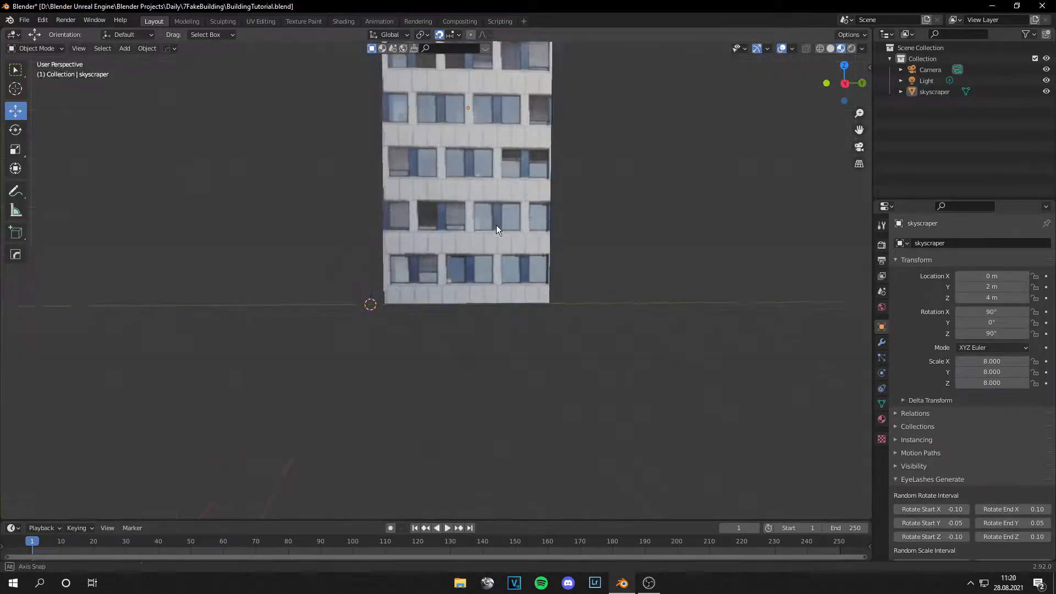
middle_click_drag(516, 235, 491, 232)
scroll(513, 258, "down", 3)
scroll(508, 281, "up", 5)
left_click(433, 219)
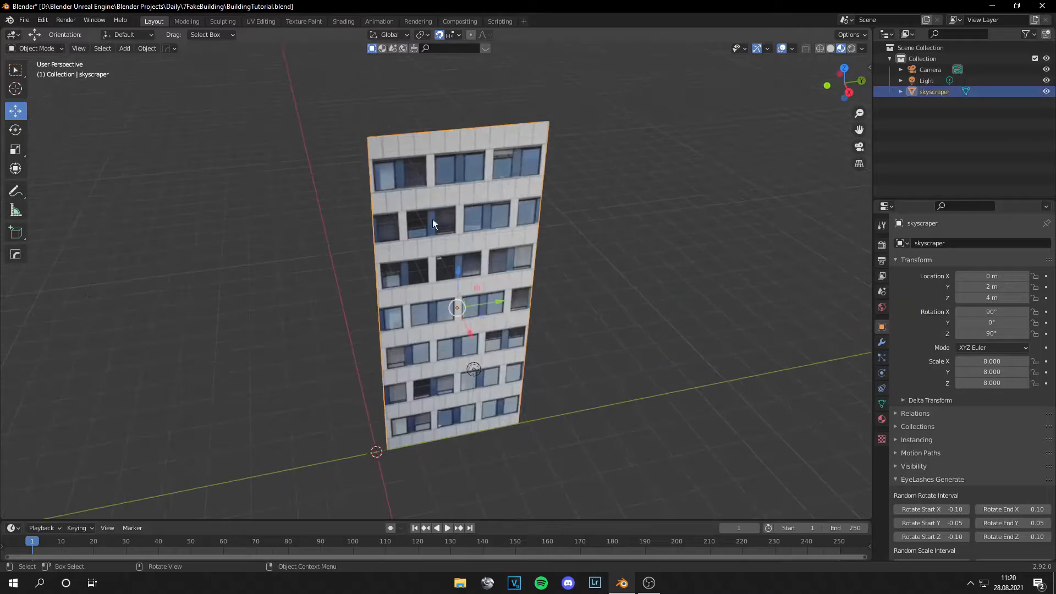
In the Shading workspace, disconnect the image texture from the material's Alpha input.
left_click(344, 21)
left_click(403, 371)
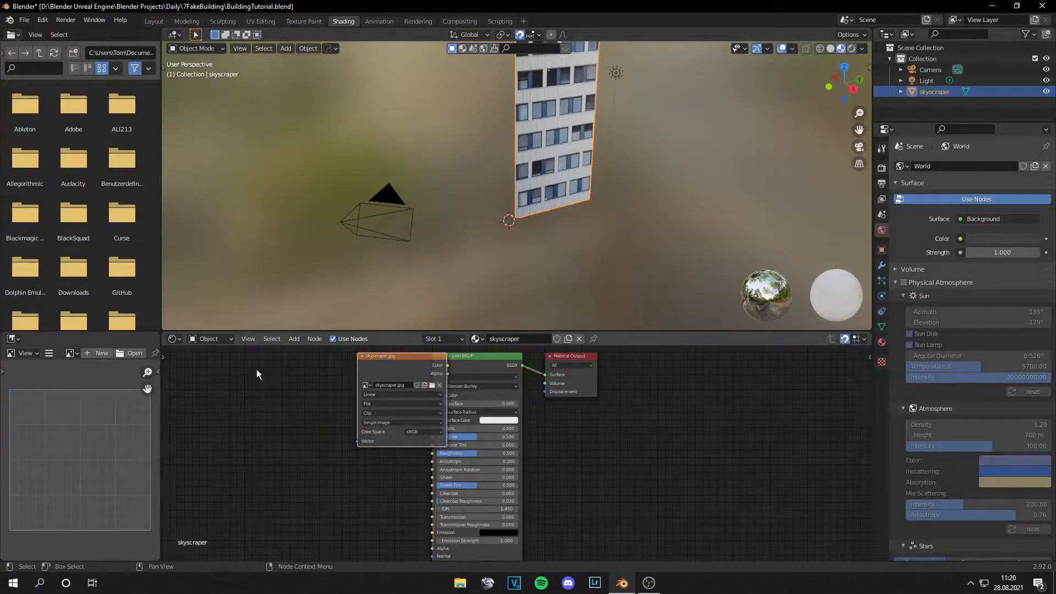
left_click_drag(382, 369, 284, 376)
middle_click_drag(405, 459, 373, 386)
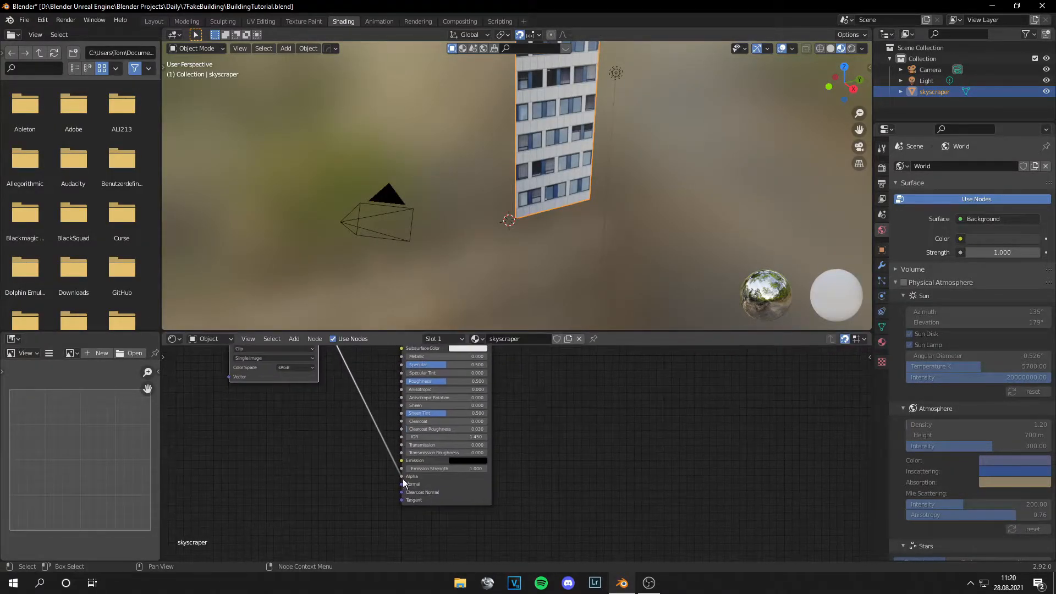
left_click_drag(404, 483, 450, 500)
Set the skyscraper material's Blend Mode to Opaque and return to the Layout workspace.
left_click(882, 343)
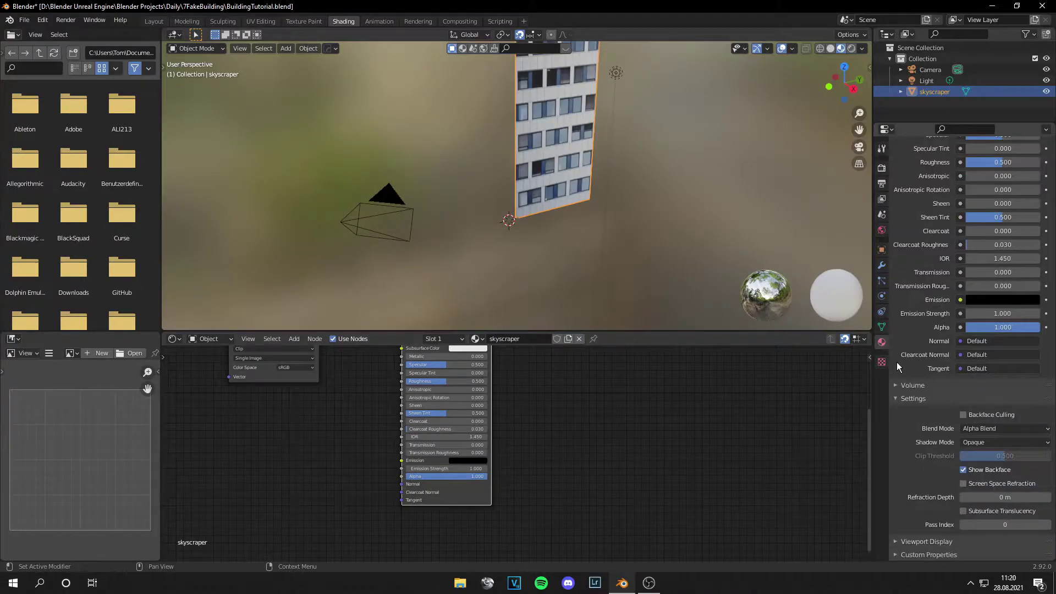
left_click(985, 430)
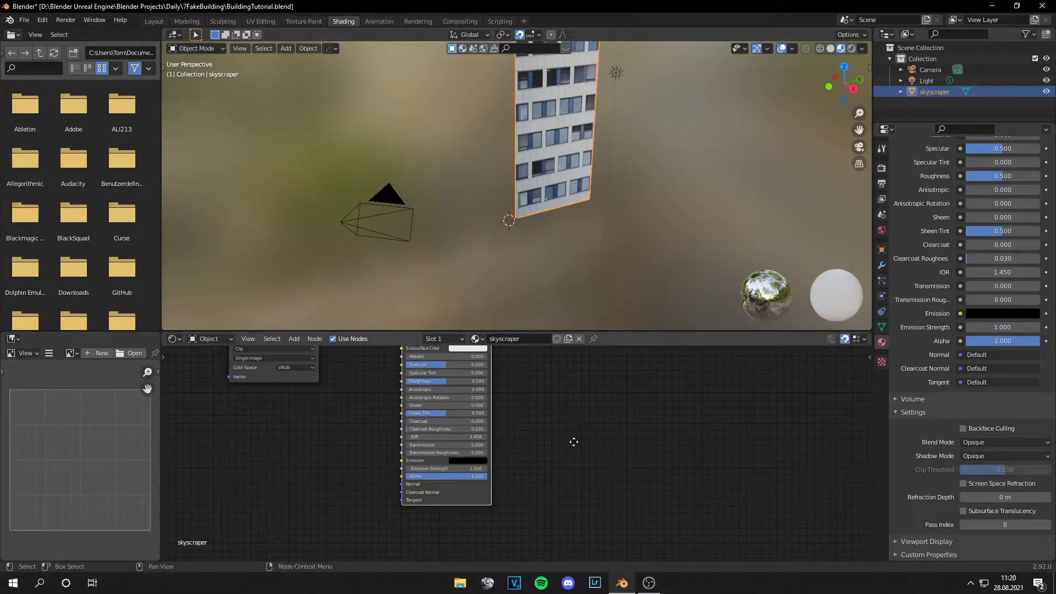
scroll(573, 442, "up", 2)
scroll(589, 402, "up", 2)
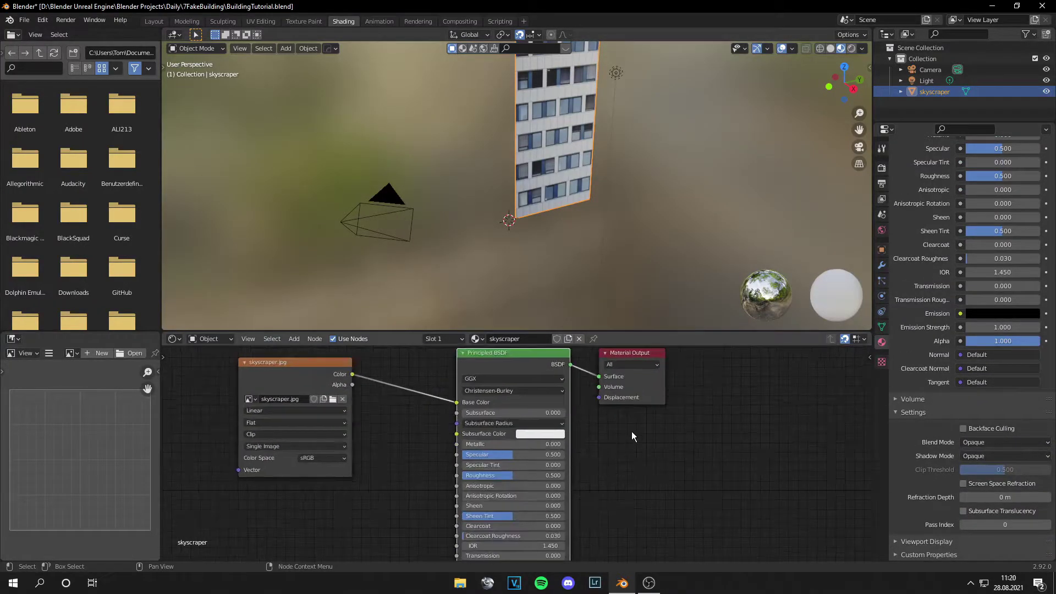
left_click(153, 21)
mouse_move(594, 269)
middle_mouse_down()
mouse_move(559, 199)
mouse_move(428, 172)
middle_mouse_up()
In Edit Mode, add three horizontal loop cuts across the plane along the floor lines.
key("Tab")
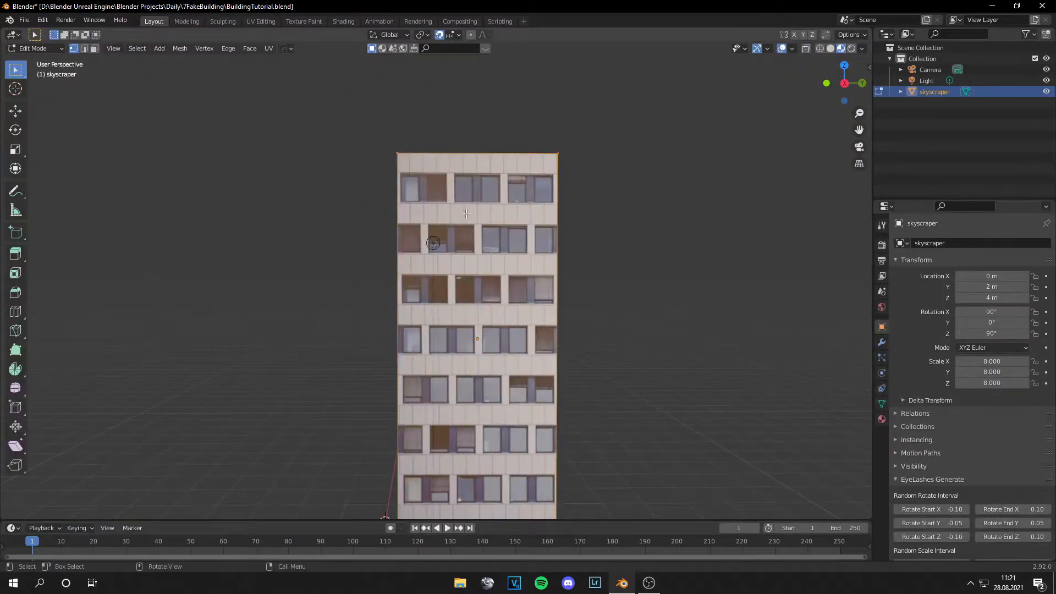
scroll(533, 240, "down", 1)
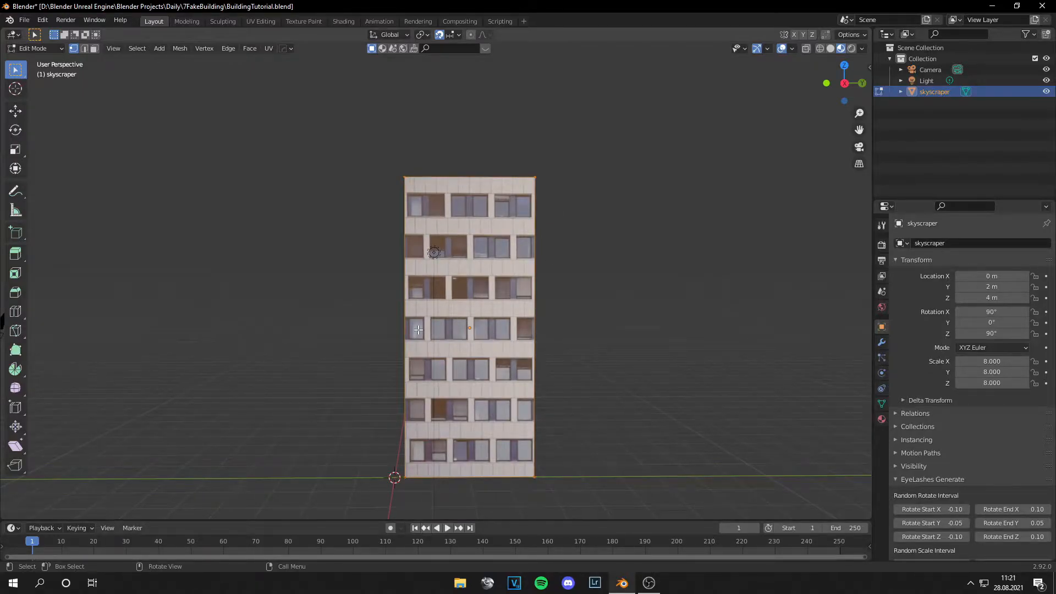
key("ctrl+r")
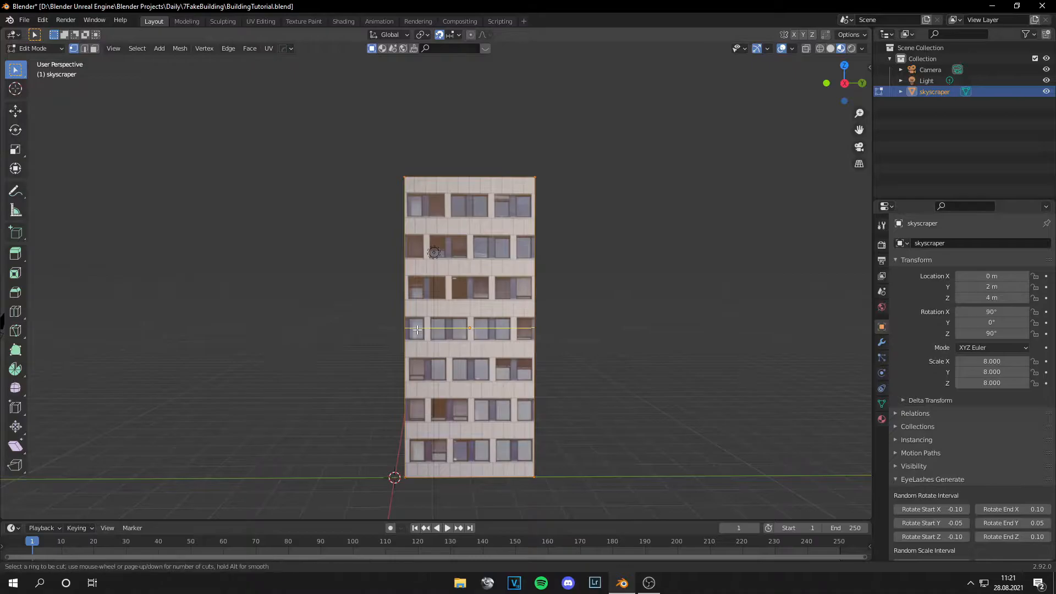
left_click(402, 308)
right_click(401, 307)
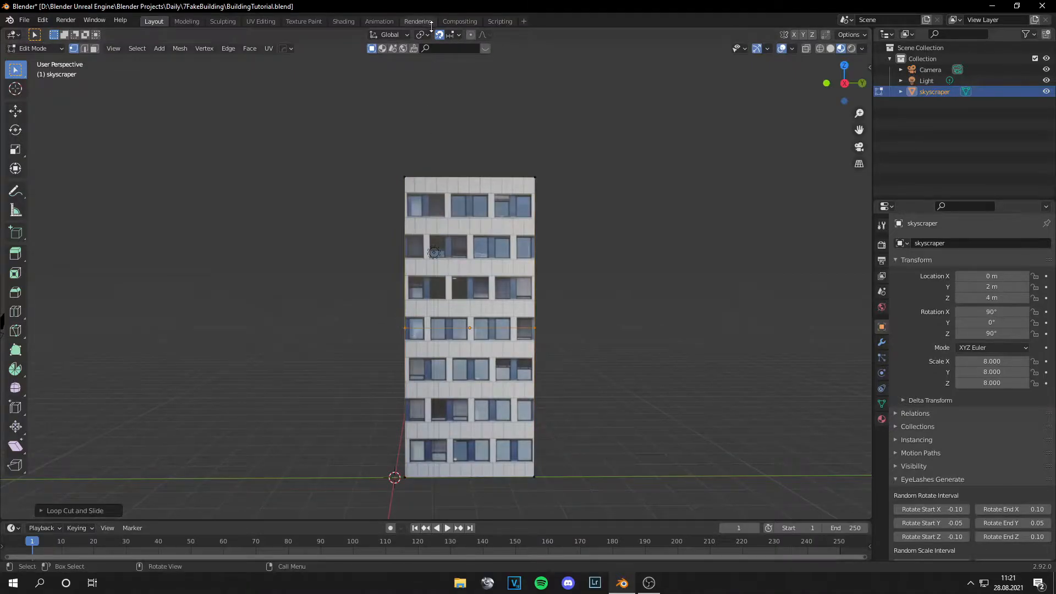
key("Tab")
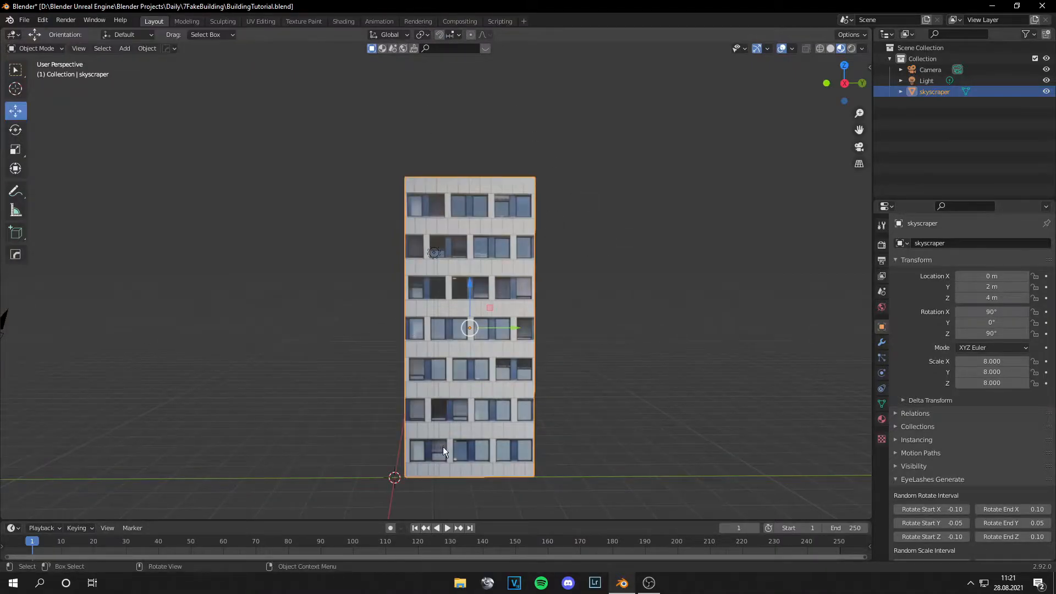
key("Tab")
key("ctrl+r")
left_click(409, 285)
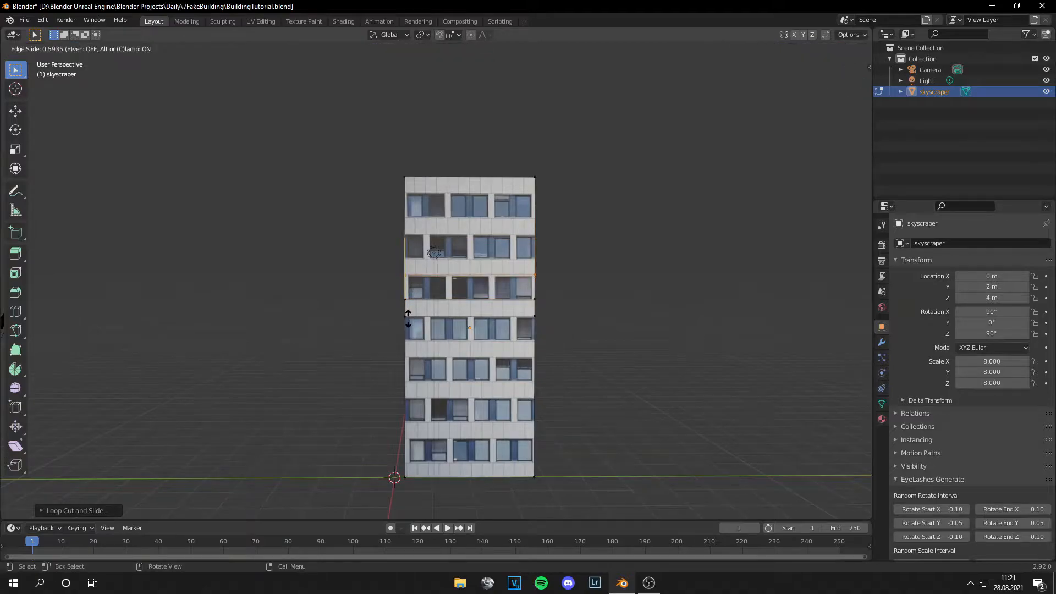
right_click(408, 318)
key("ctrl+r")
left_click(404, 265)
left_click(402, 296)
Select the window faces in the top row and extend the selection to all window faces.
middle_click_drag(402, 296, 399, 147)
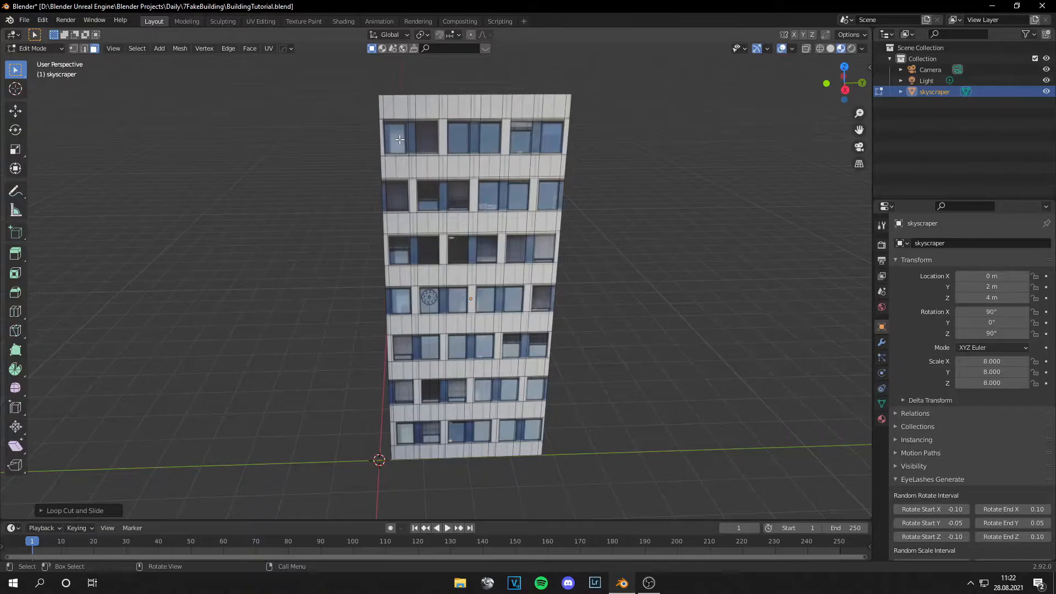
left_click(397, 138)
left_click(459, 140)
key("a")
middle_click_drag(495, 142, 604, 326)
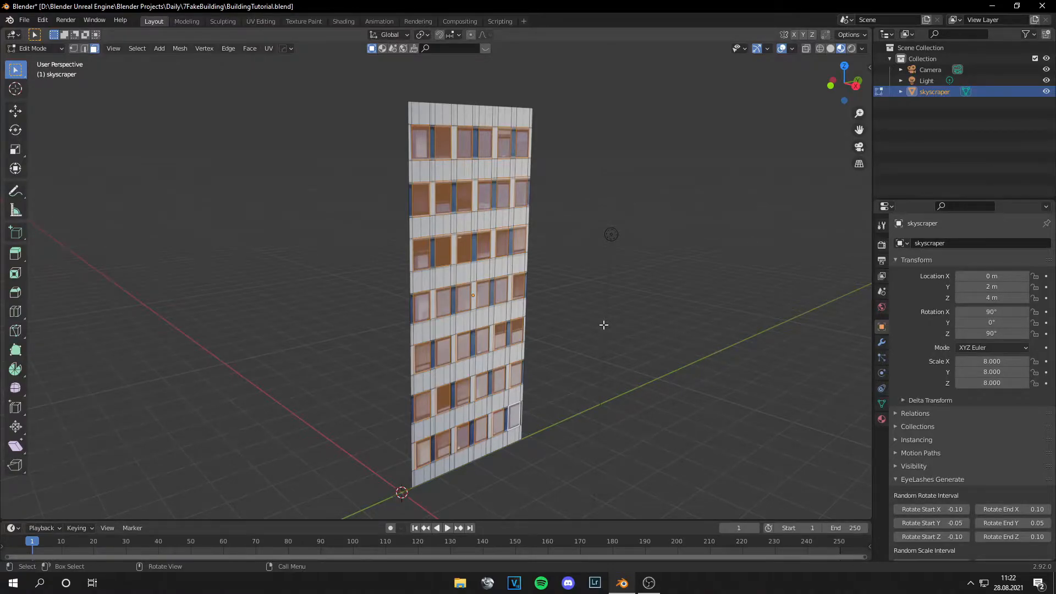
Add a new material slot named 'Windows' and assign it to the selected window faces.
left_click(882, 419)
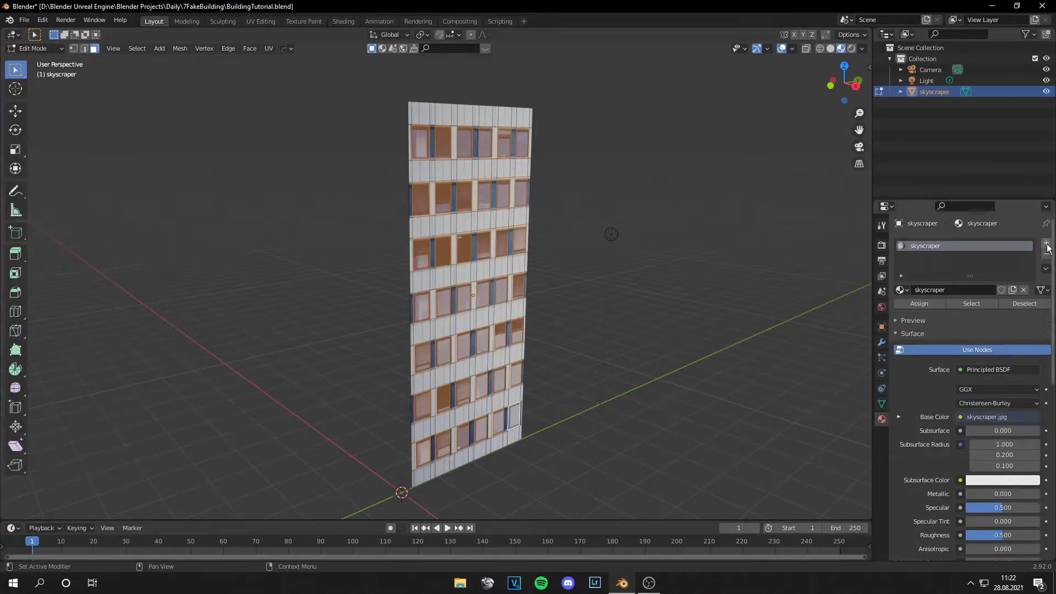
left_click(1046, 245)
left_click(970, 312)
double_click(950, 312)
type("Windows")
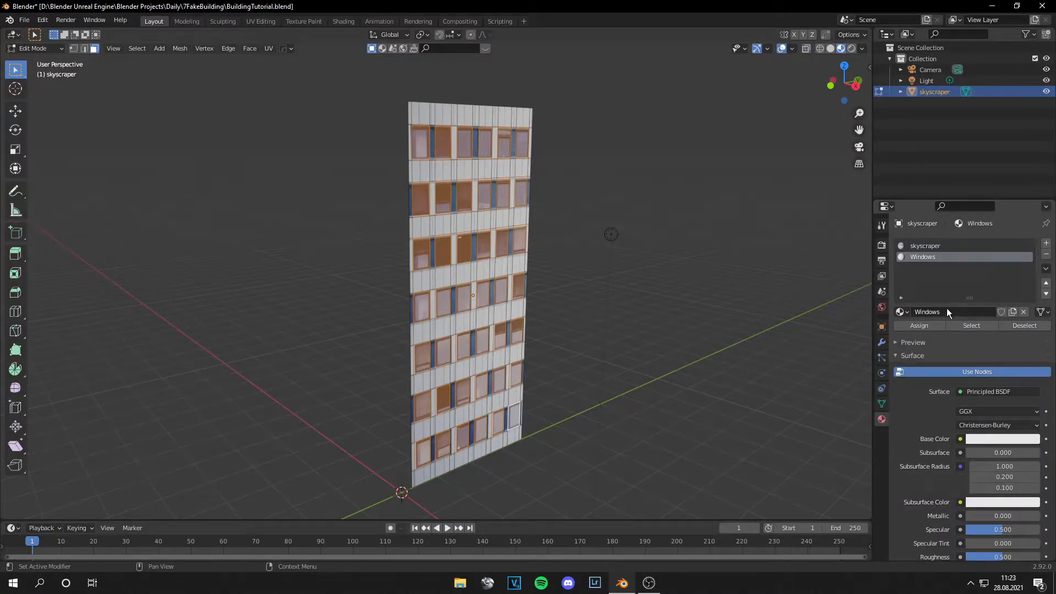
left_click(921, 326)
middle_click_drag(609, 161, 462, 149)
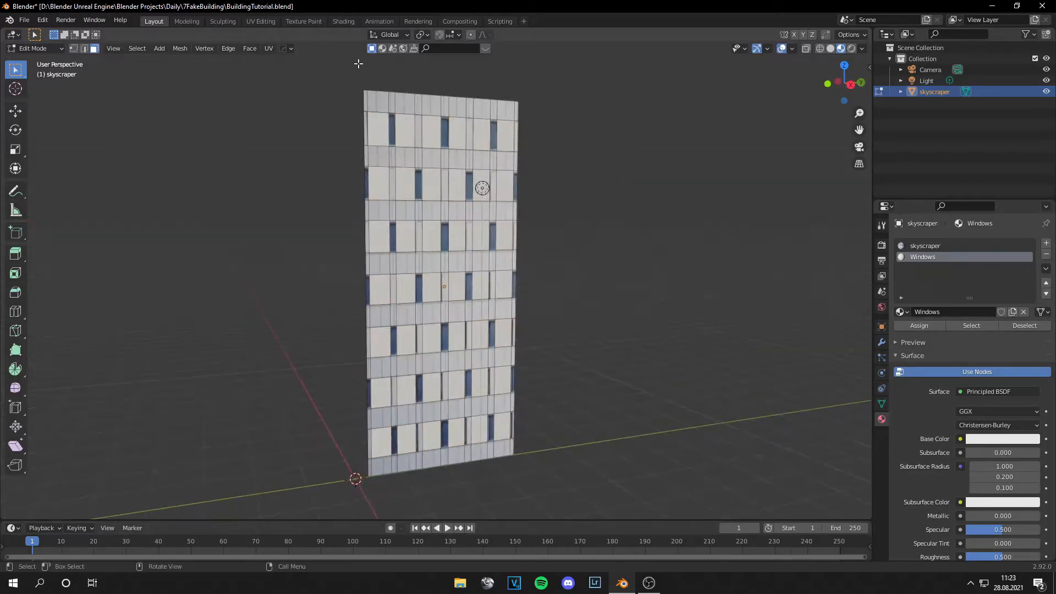
Paste the skyscraper.jpg image node into the Windows material and link its colour to Base Color.
left_click(343, 21)
middle_click_drag(637, 137, 590, 237)
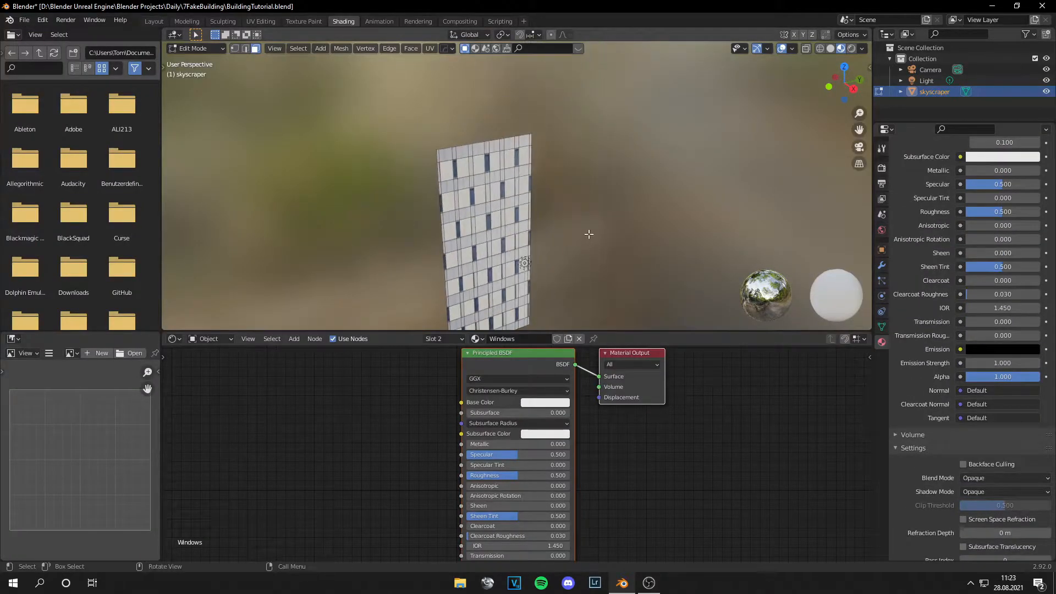
scroll(957, 248, "up", 8)
left_click(940, 169)
key("Tab")
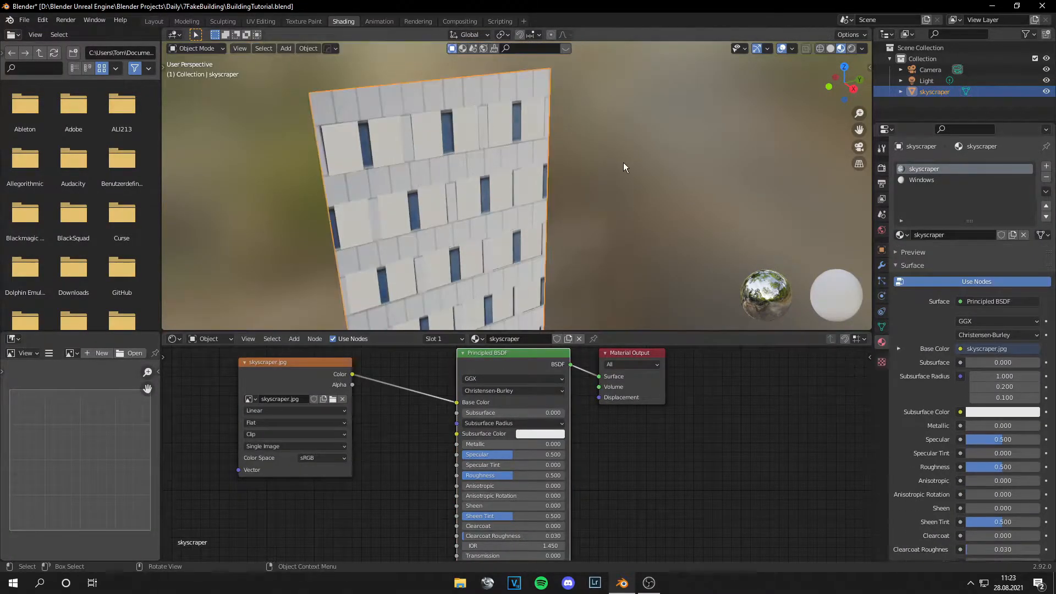
left_click_drag(315, 369, 321, 372)
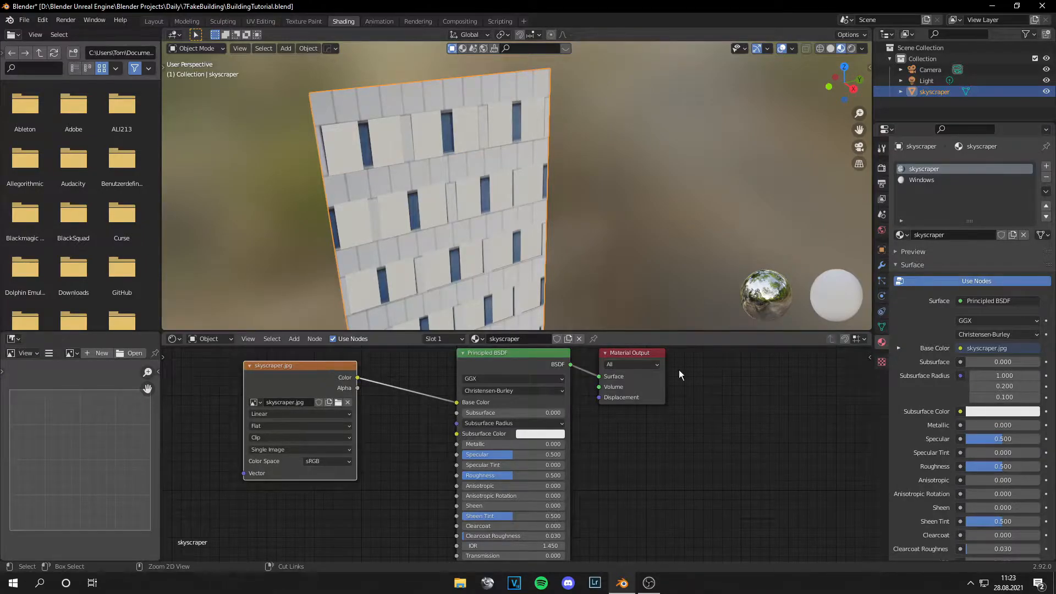
left_click(922, 180)
key("ctrl+v")
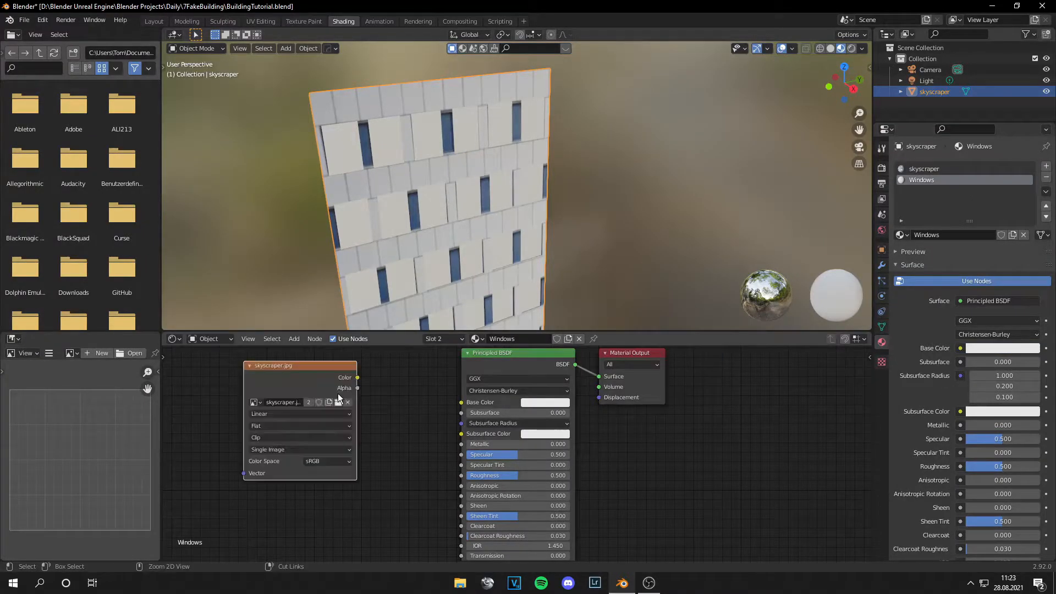
mouse_move(357, 377)
left_mouse_down()
mouse_move(409, 401)
mouse_move(461, 403)
left_mouse_up()
middle_click_drag(567, 261, 577, 175)
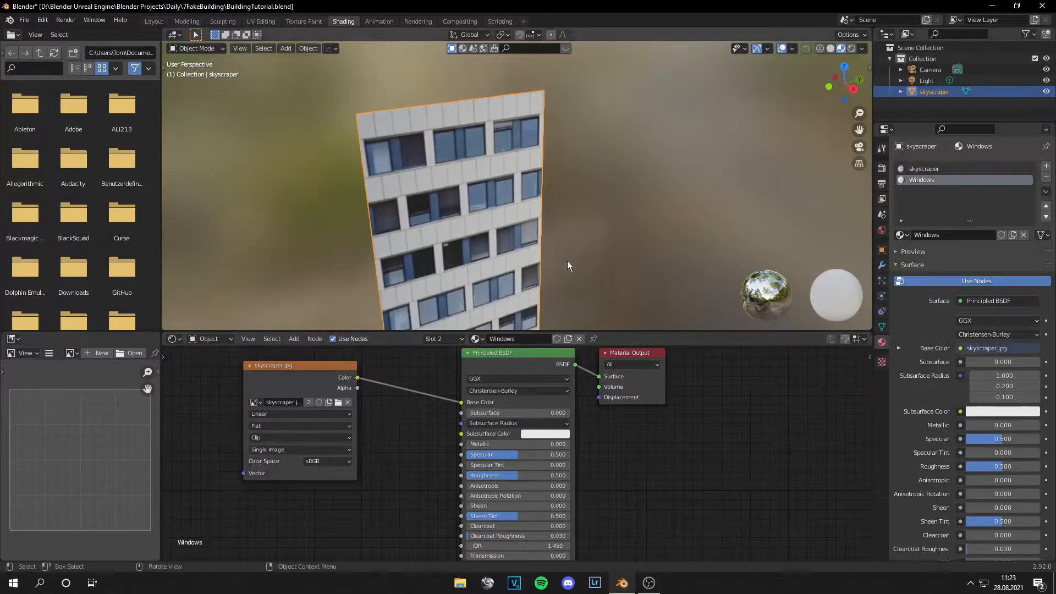
scroll(577, 175, "up", 3)
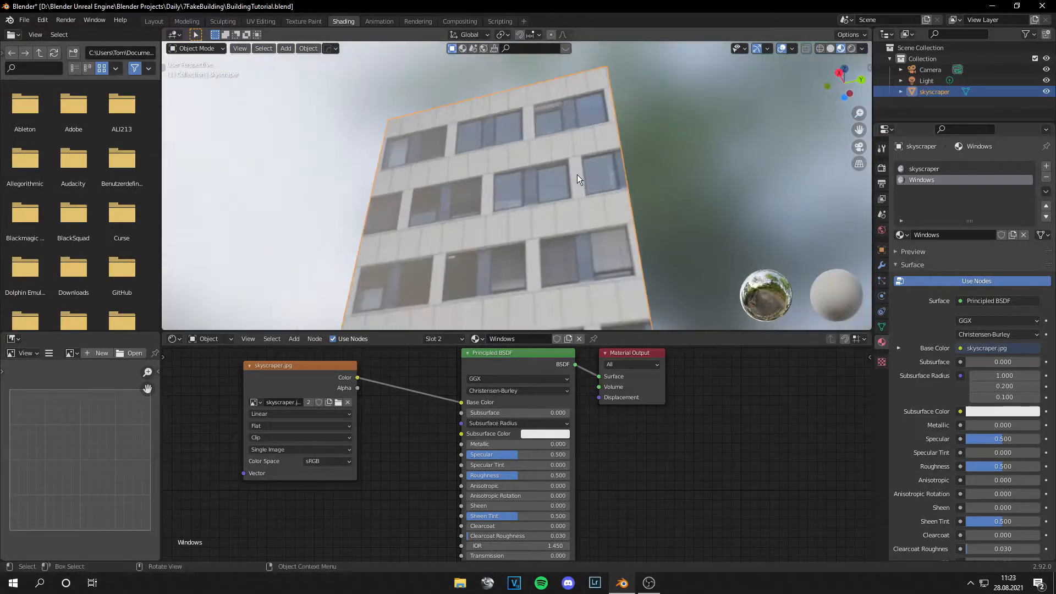
Raise the Windows material's Metallic and lower its Roughness to about 0.236 for glossy reflections.
mouse_move(505, 444)
left_mouse_down()
mouse_move(548, 445)
mouse_move(489, 454)
mouse_move(494, 475)
left_mouse_up()
scroll(637, 245, "down", 3)
mouse_move(637, 241)
middle_mouse_down()
mouse_move(683, 207)
mouse_move(656, 193)
mouse_move(628, 232)
mouse_move(626, 271)
mouse_move(655, 174)
middle_mouse_up()
mouse_move(516, 477)
left_mouse_down()
mouse_move(491, 478)
mouse_move(541, 475)
mouse_move(512, 475)
left_mouse_up()
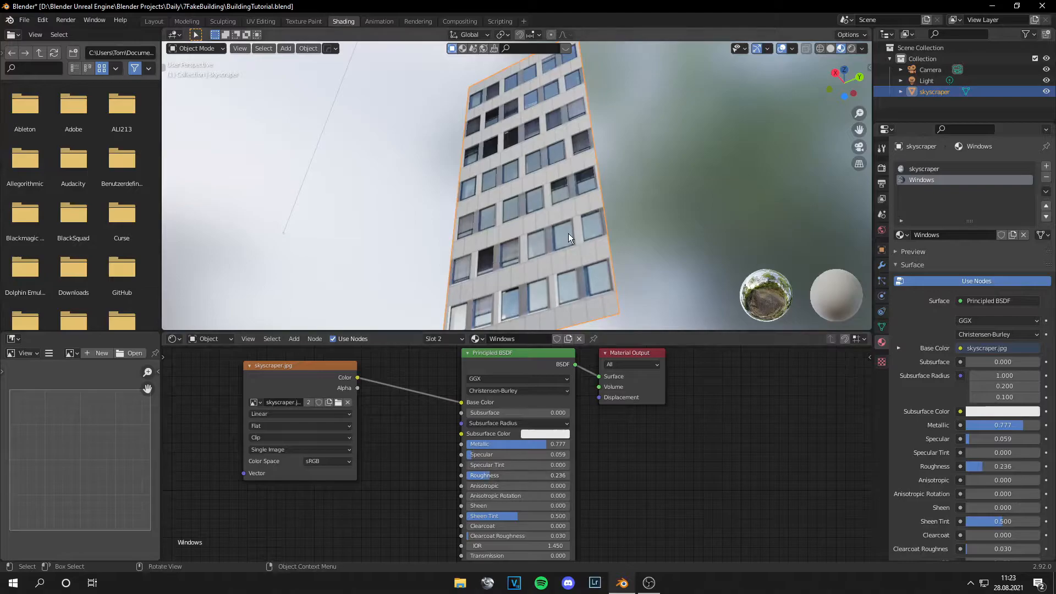
mouse_move(568, 234)
middle_mouse_down()
mouse_move(593, 188)
mouse_move(617, 275)
middle_mouse_up()
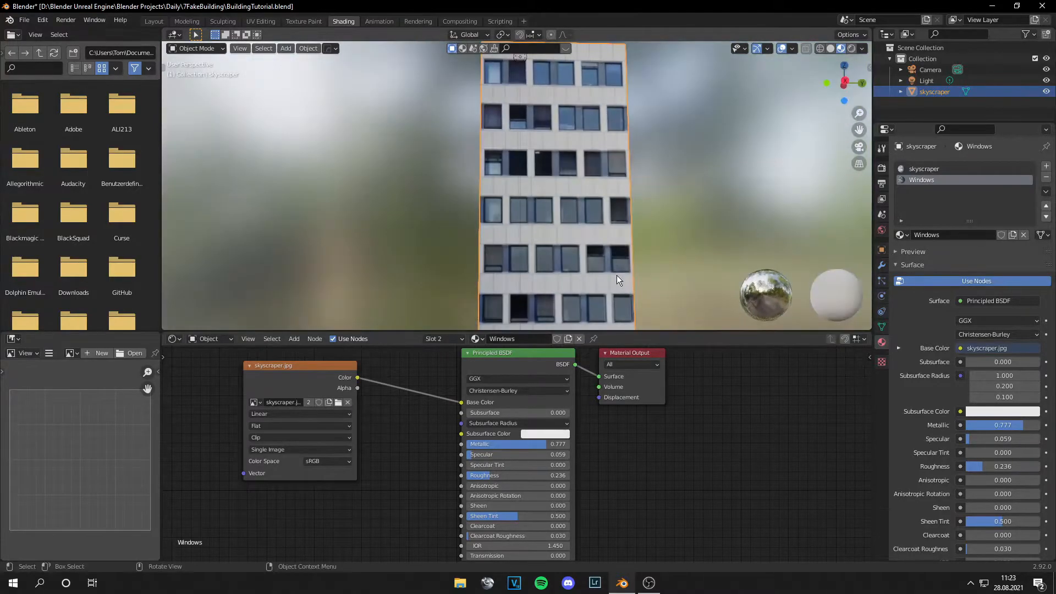
scroll(644, 212, "up", 2)
scroll(642, 212, "down", 2)
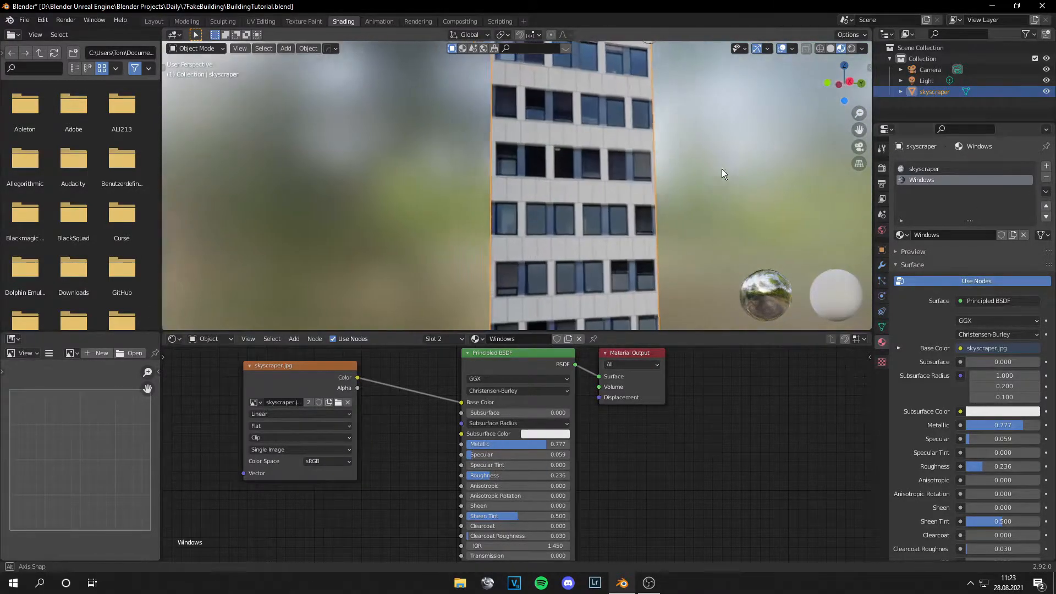
Turn the skyscraper façade material's Specular down to zero.
left_click(925, 168)
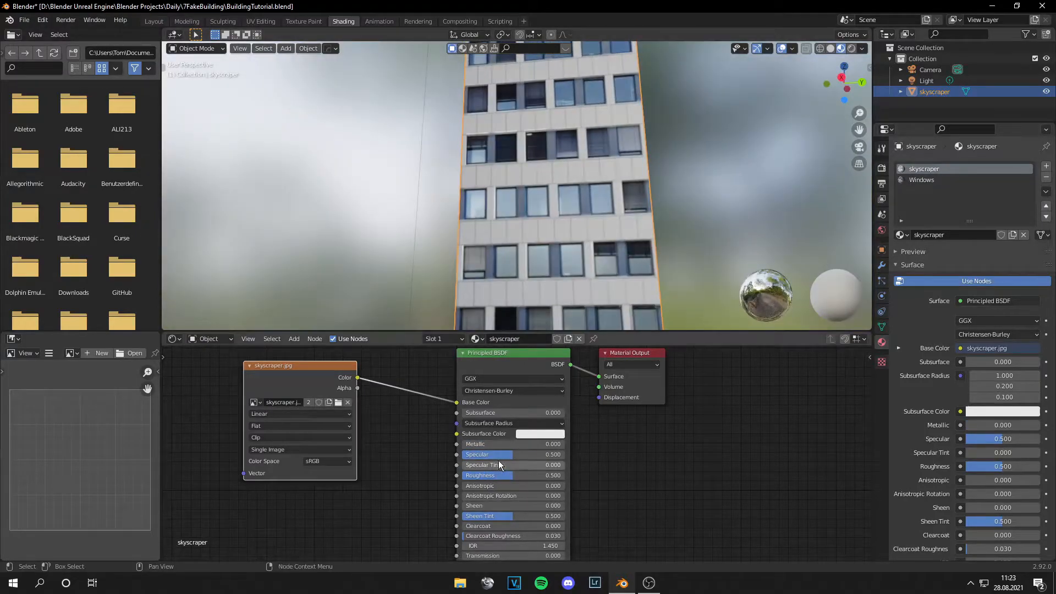
left_click_drag(512, 454, 471, 454)
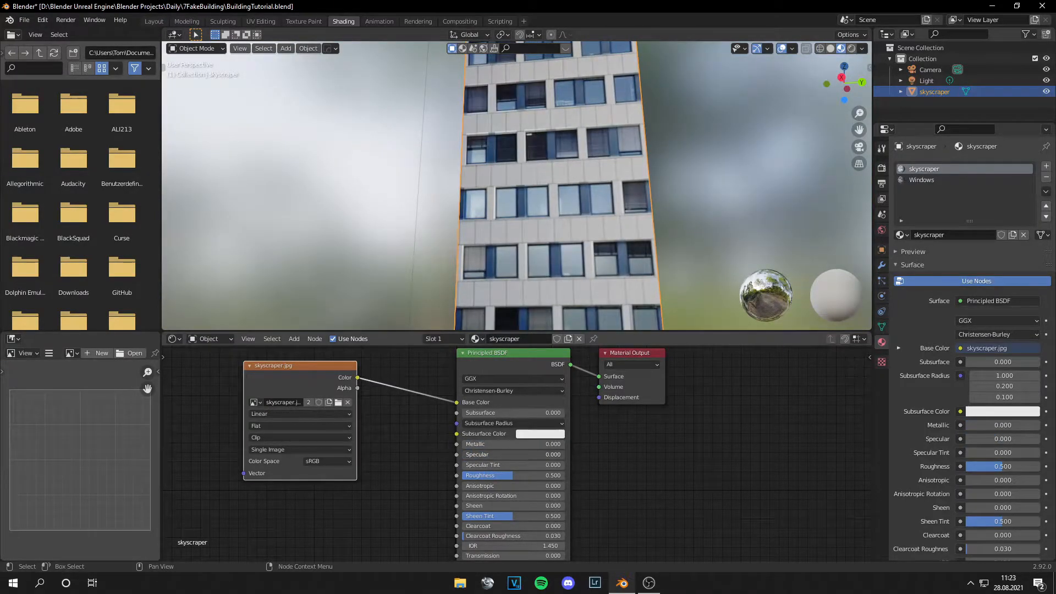
scroll(517, 185, "down", 3)
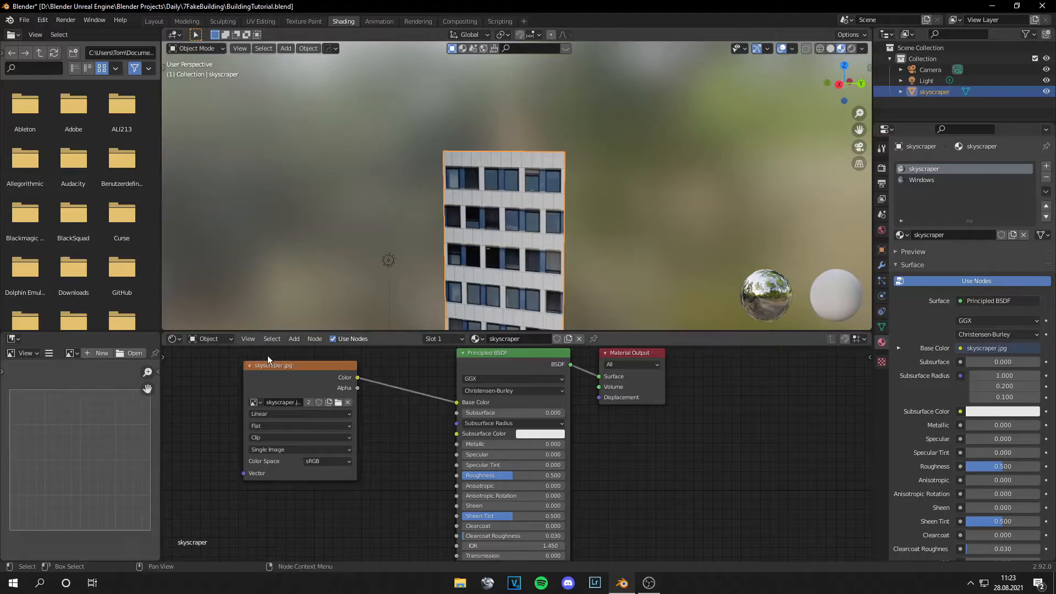
left_click_drag(268, 360, 203, 377)
Duplicate the image texture node below the original and set its colour space to Non-Color.
middle_click_drag(350, 381, 388, 367)
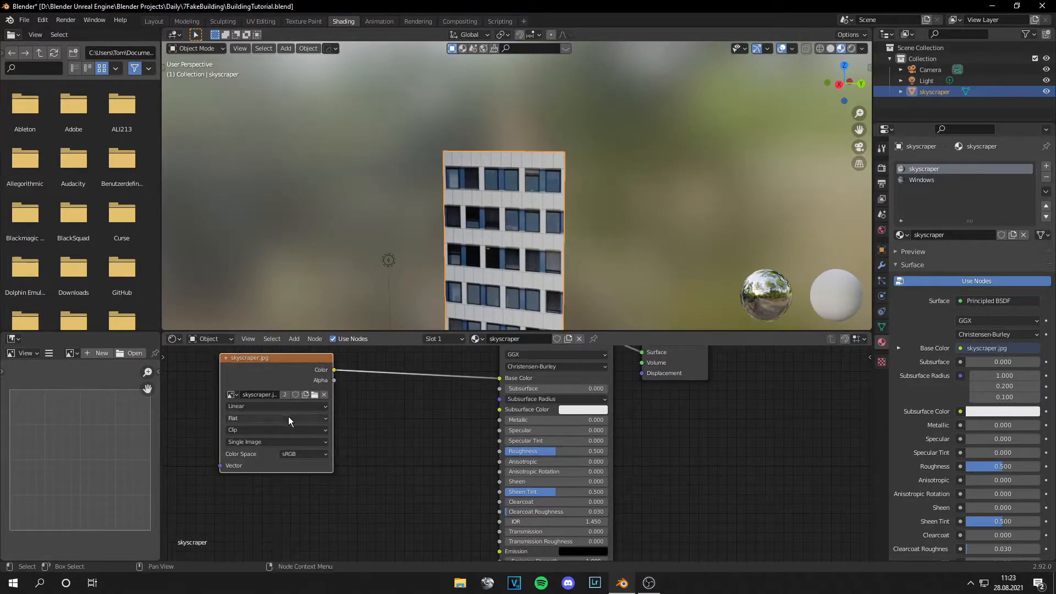
key("shift+d")
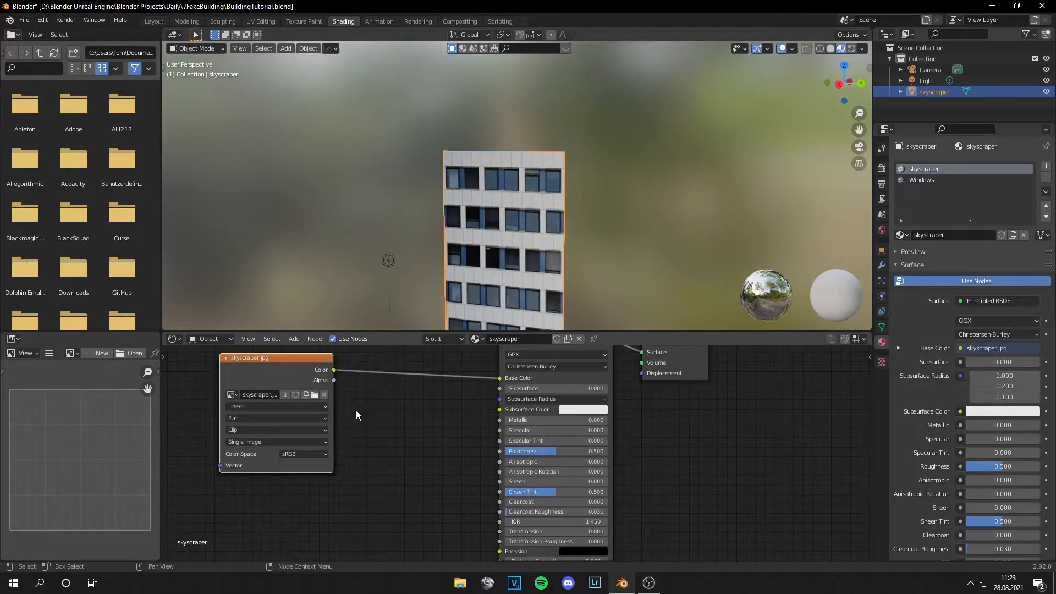
key("g")
left_click(321, 526)
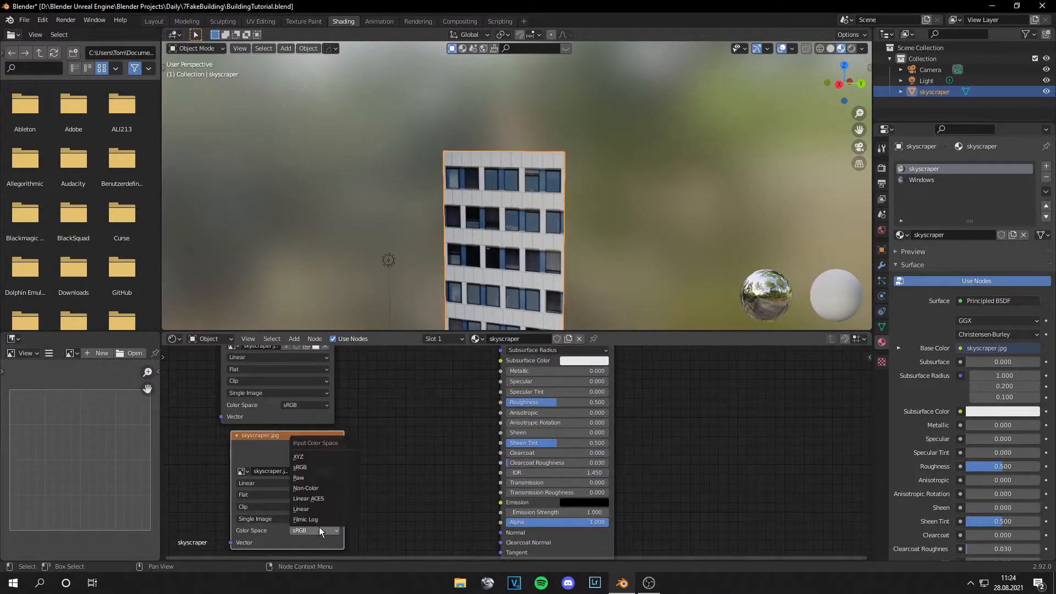
left_click(320, 493)
middle_click_drag(437, 406, 420, 440, "shift")
Insert a MixRGB node set to Multiply at factor 1.000, with the Non-Color copy feeding Color2.
key("shift+a")
left_click(362, 376)
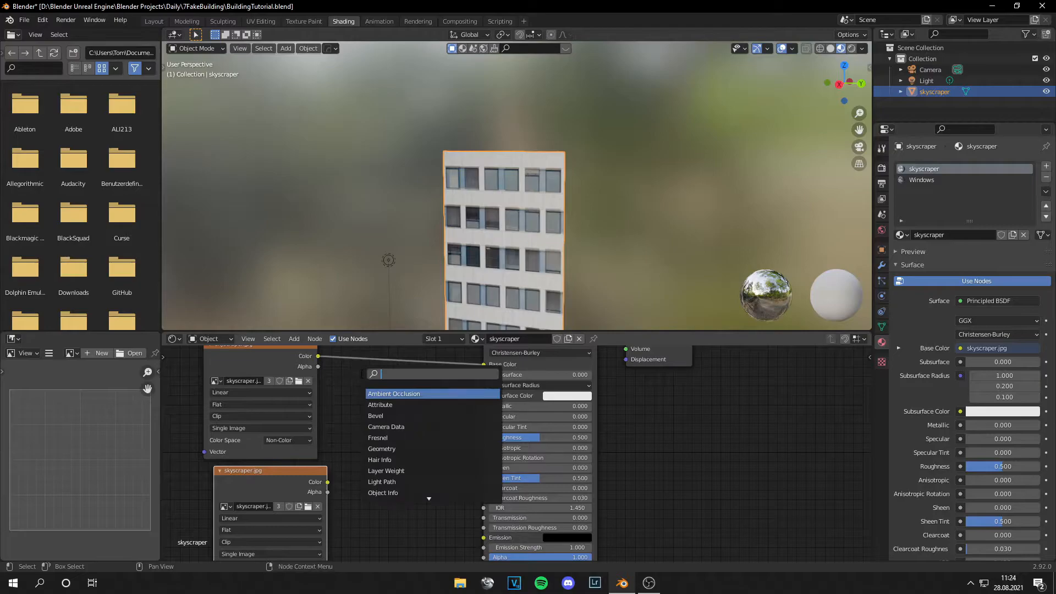
type("mix")
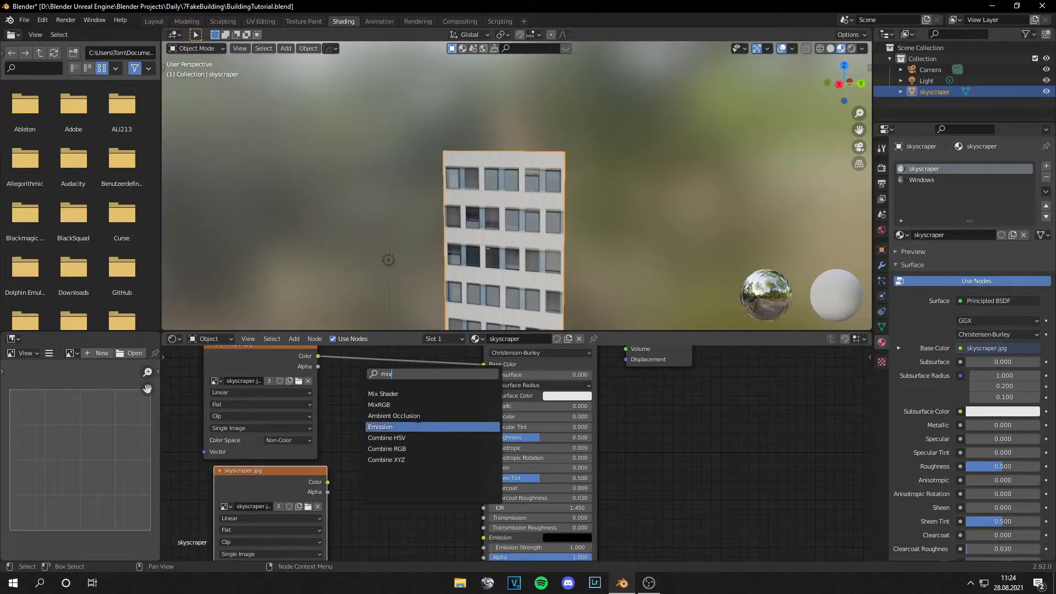
left_click(379, 404)
left_click(397, 388)
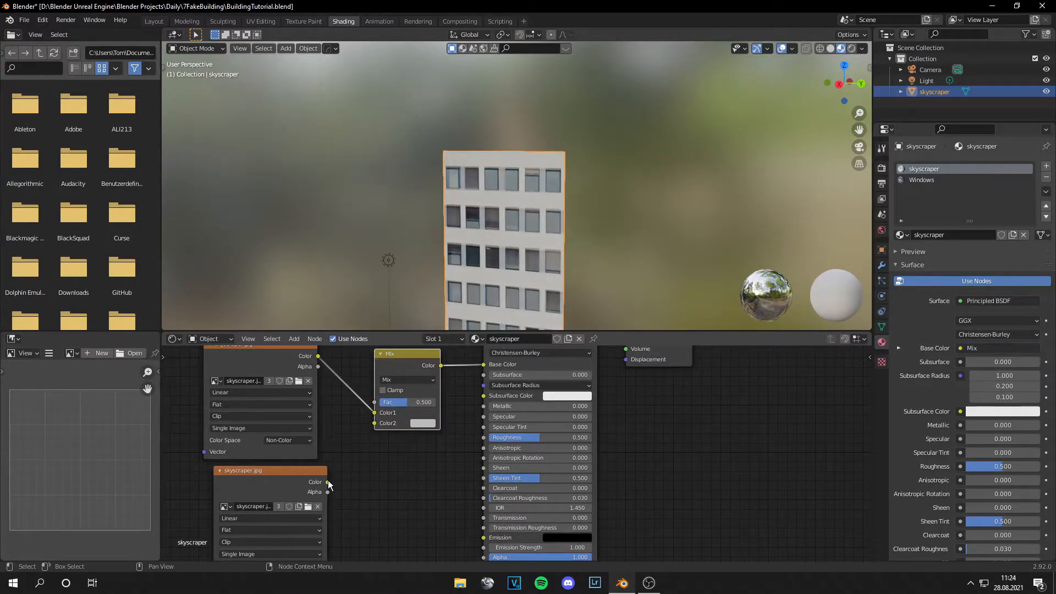
left_click(420, 380)
left_click(413, 344)
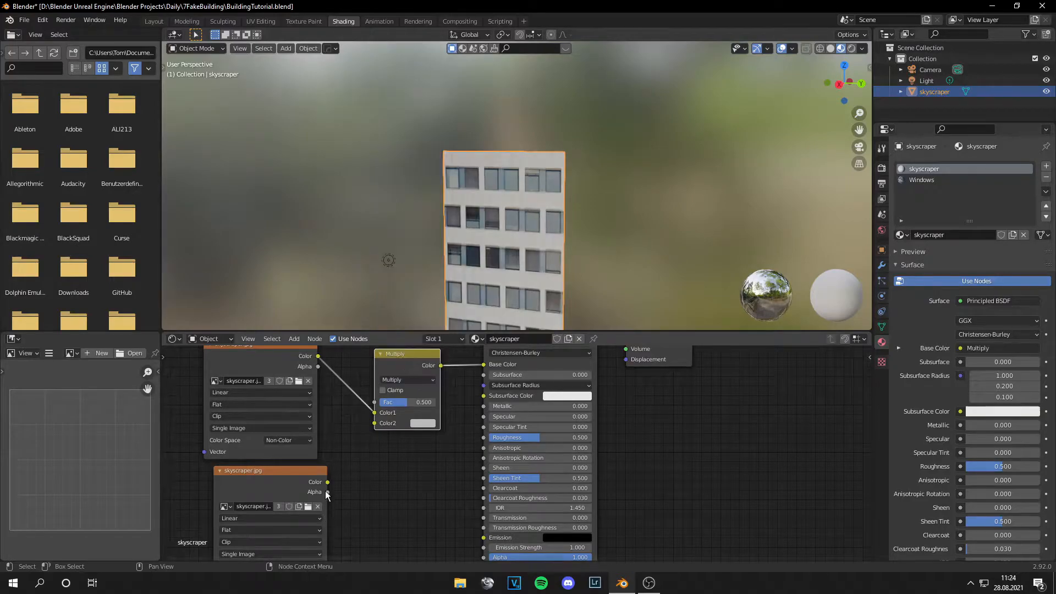
left_click_drag(328, 483, 374, 423)
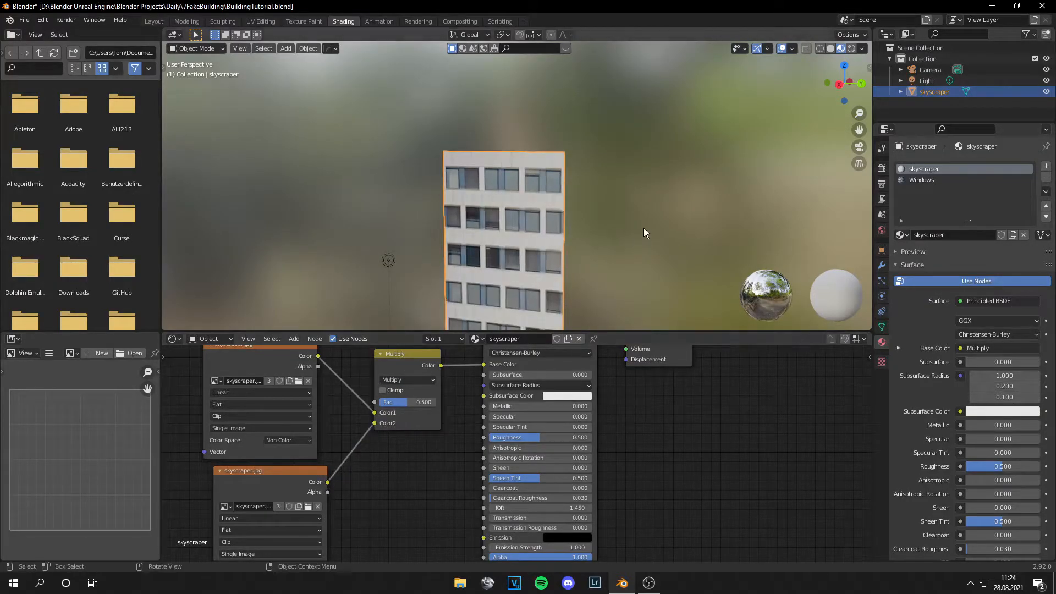
middle_click_drag(513, 247, 462, 214)
left_click_drag(422, 404, 463, 404)
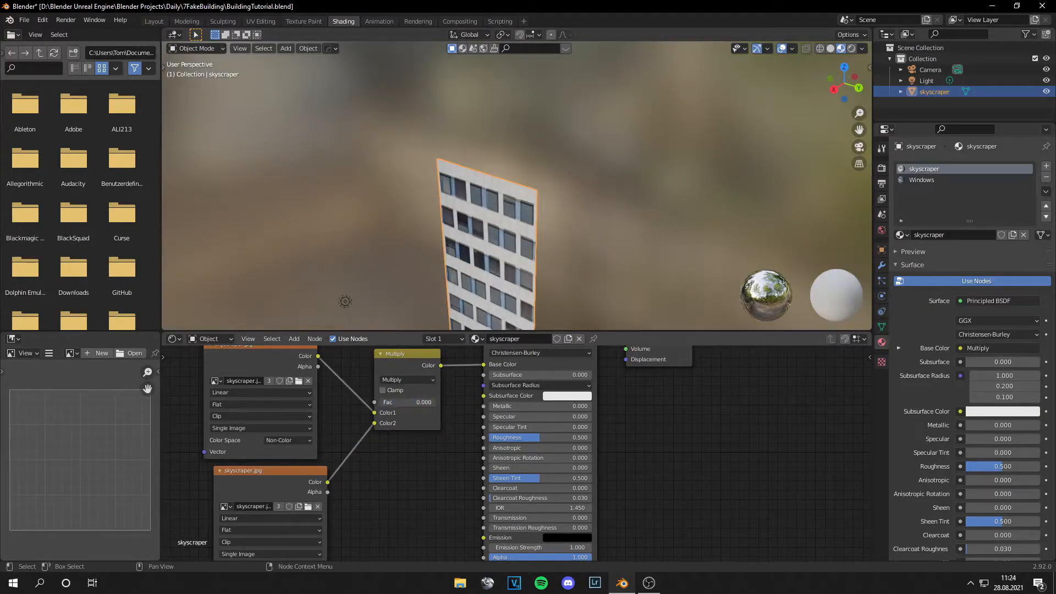
middle_click_drag(667, 255, 632, 223)
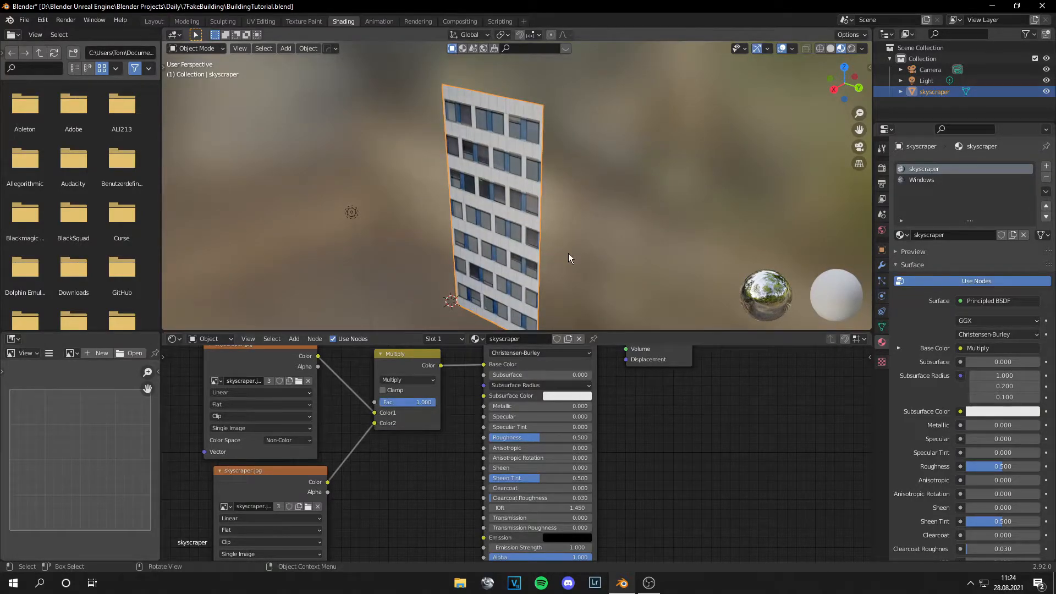
In Edit Mode, select one window face and use Select Similar to grab all window faces.
left_click(153, 21)
key("Tab")
middle_click_drag(509, 209, 570, 247)
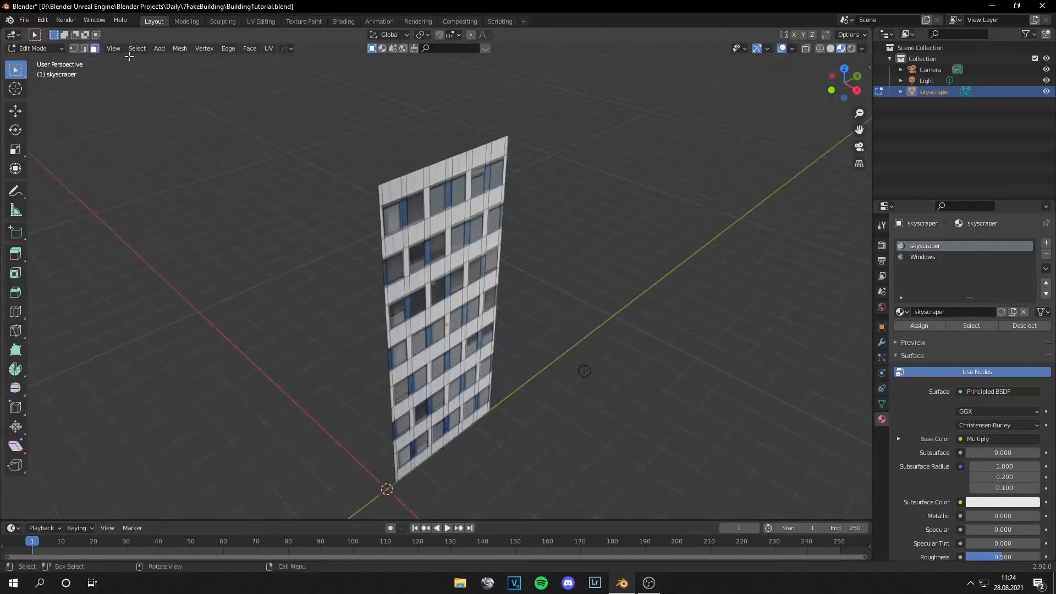
left_click(926, 257)
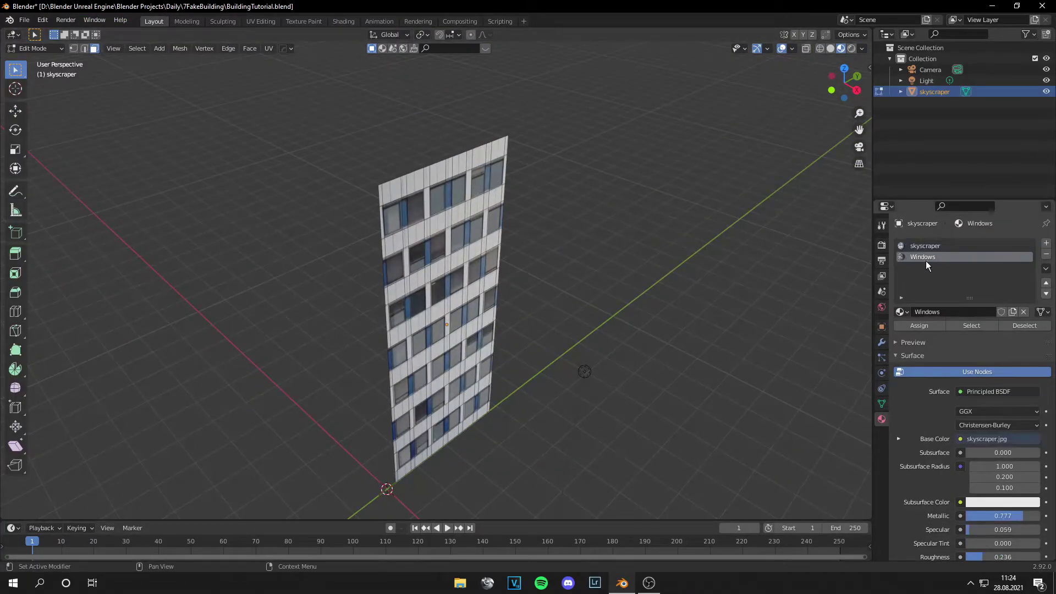
left_click(412, 218)
key("shift+g")
left_click(499, 230)
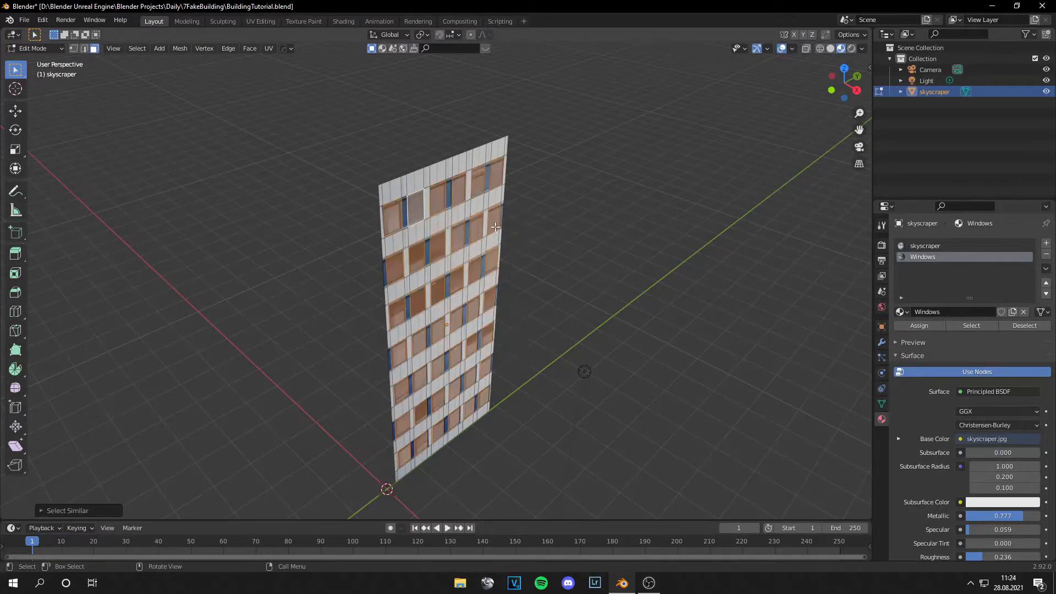
scroll(500, 229, "up", 5)
scroll(512, 250, "up", 3)
Extrude the window faces inward along their normals and bevel the window edges.
mouse_move(512, 251)
middle_mouse_down()
mouse_move(655, 333)
mouse_move(460, 377)
middle_mouse_up()
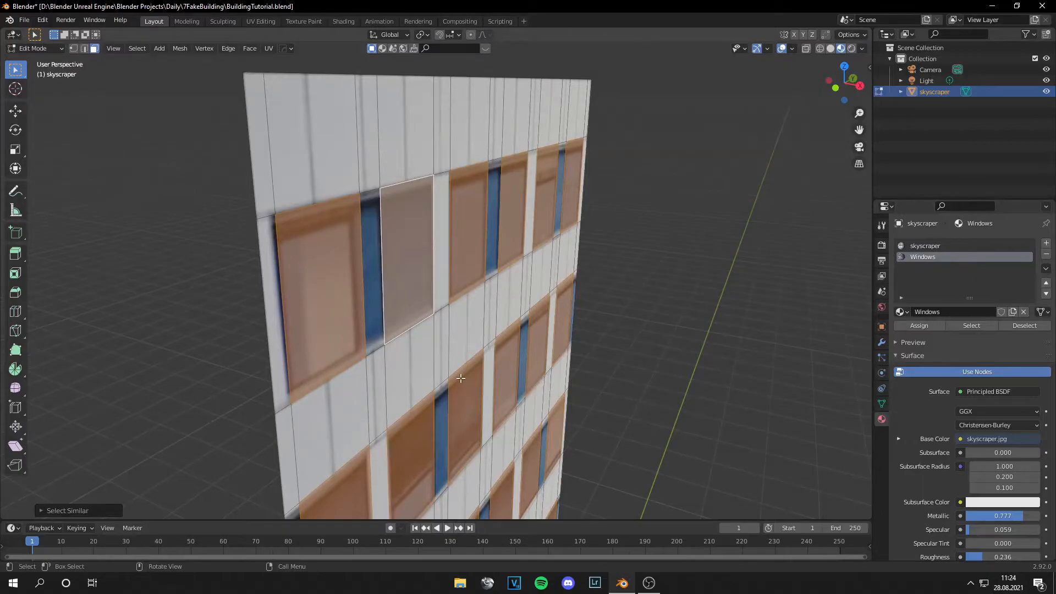
key("alt+e")
left_click(457, 391)
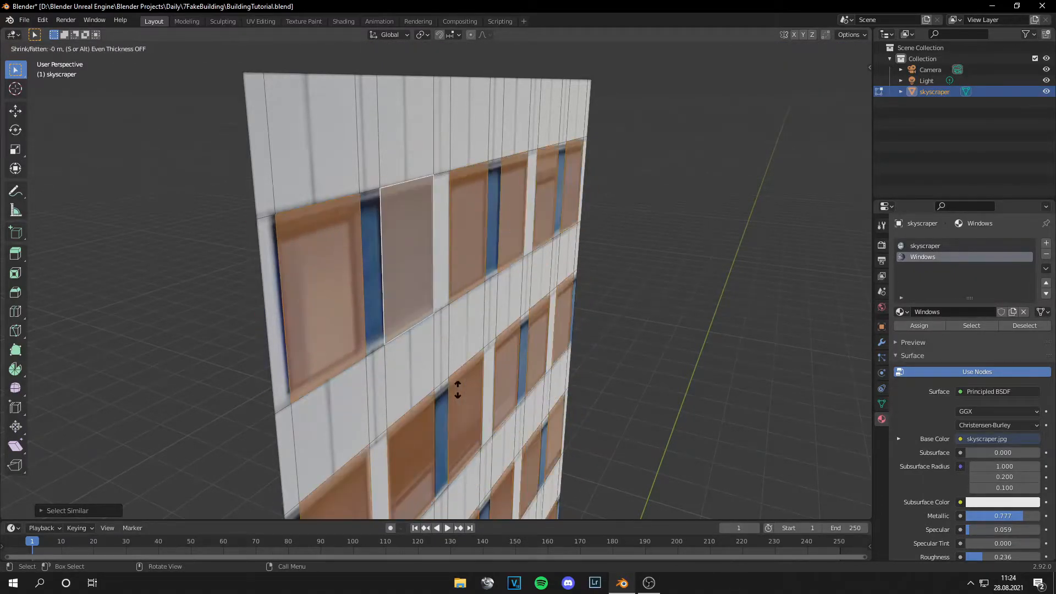
left_click(460, 391)
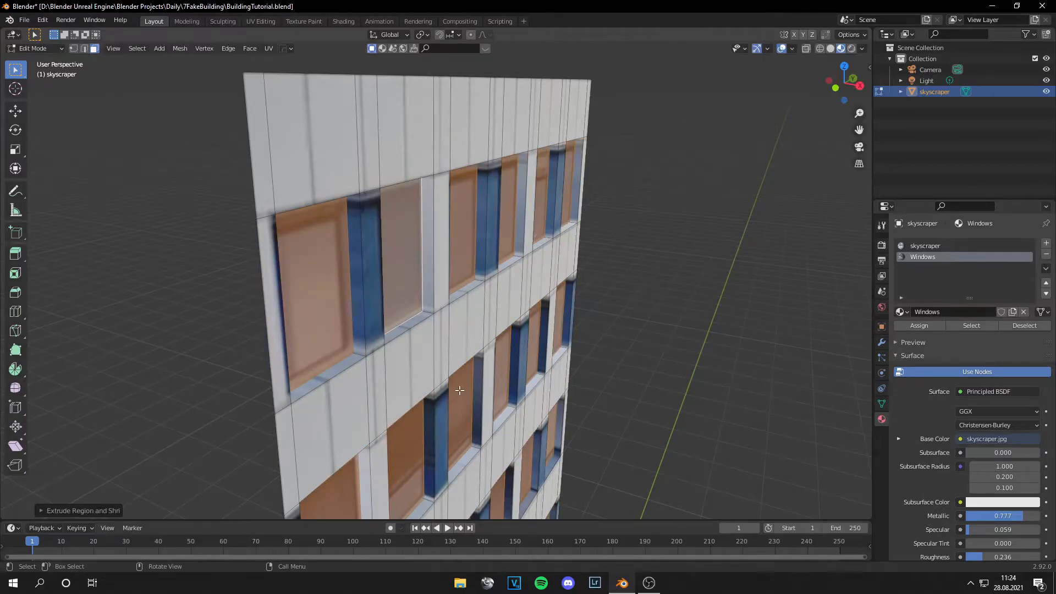
key("a")
key("alt+a")
middle_click_drag(460, 390, 478, 388)
scroll(477, 387, "up", 3)
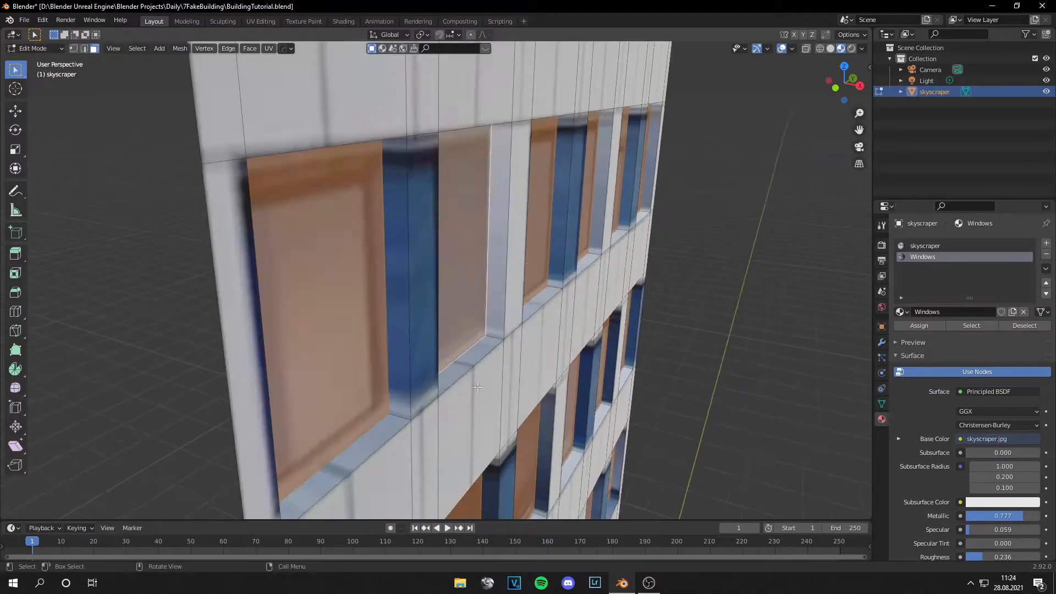
key("ctrl+b")
right_click(418, 389)
scroll(420, 391, "down", 4)
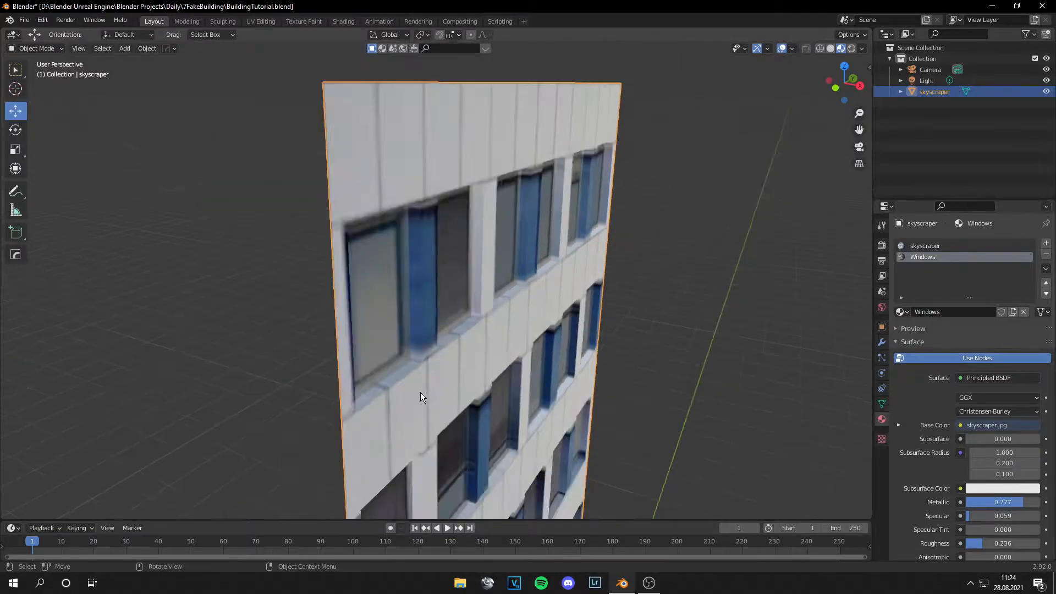
mouse_move(421, 392)
middle_mouse_down()
mouse_move(542, 400)
mouse_move(464, 364)
middle_mouse_up()
scroll(465, 364, "up", 2)
scroll(465, 364, "up", 3)
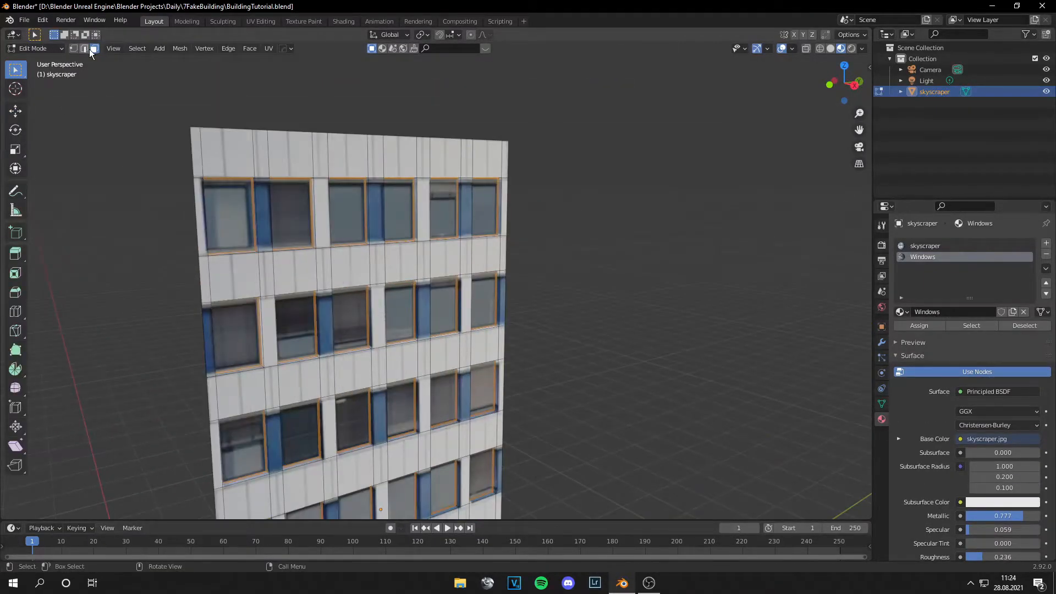
Select all wall faces between the windows via Select Similar and extrude them out along normals.
left_click(243, 280)
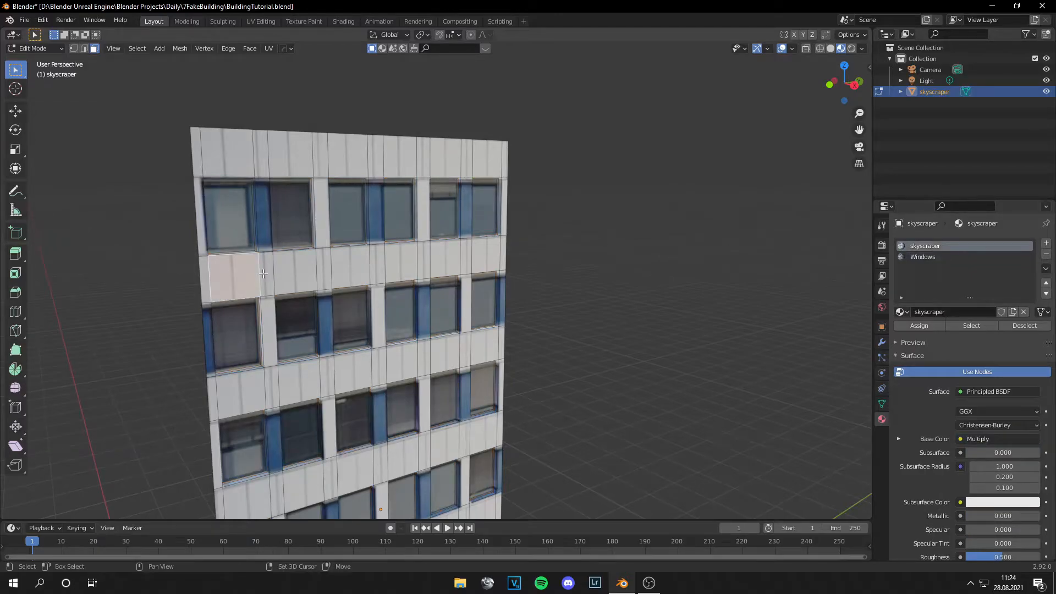
key("shift+g")
left_click(258, 286)
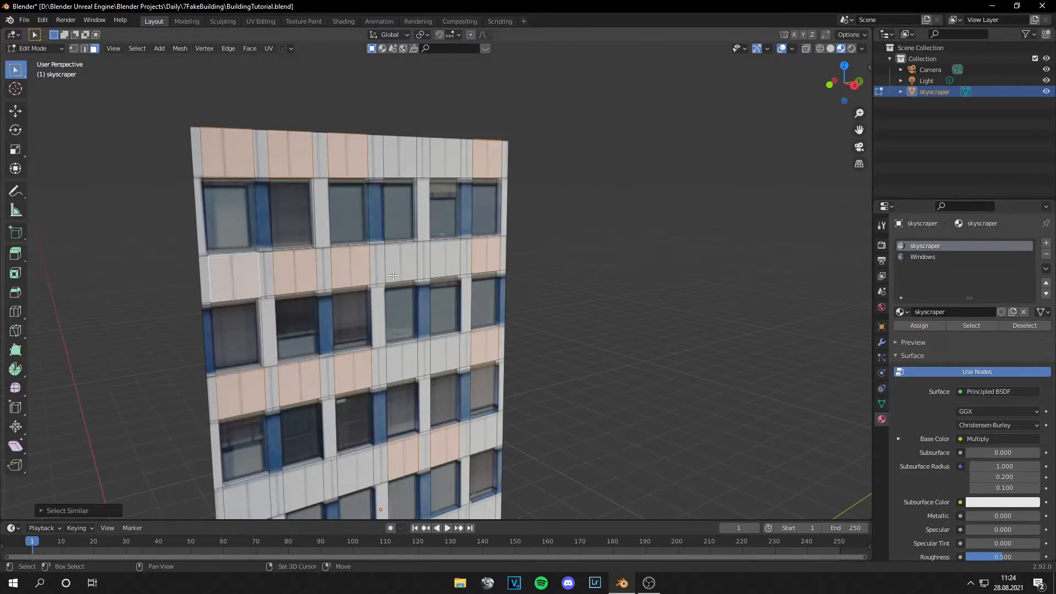
middle_click_drag(258, 287, 509, 286)
scroll(509, 286, "up", 5)
scroll(510, 289, "up", 3)
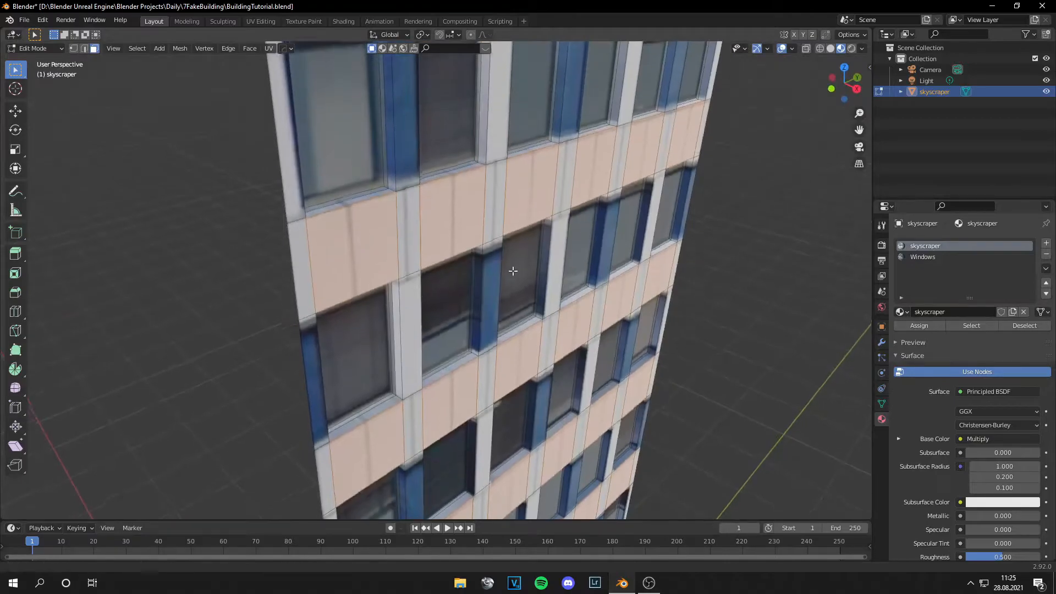
scroll(508, 296, "up", 3)
scroll(509, 296, "down", 3)
key("alt+e")
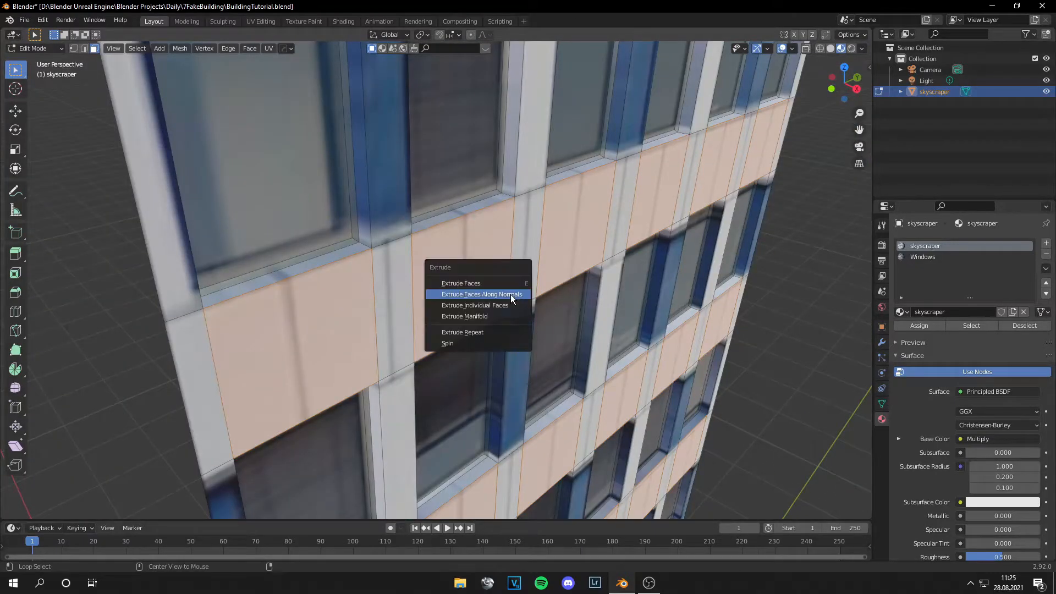
left_click(509, 295)
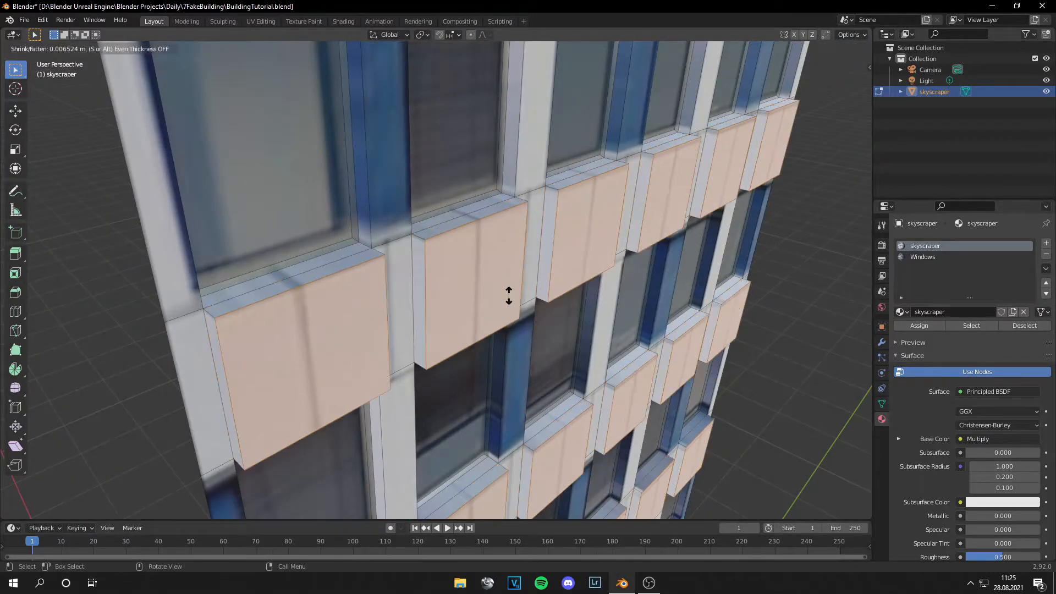
left_click(506, 296)
Slide the extruded panels back toward the wall with the Move tool and bevel their edges.
middle_click_drag(505, 295, 37, 142)
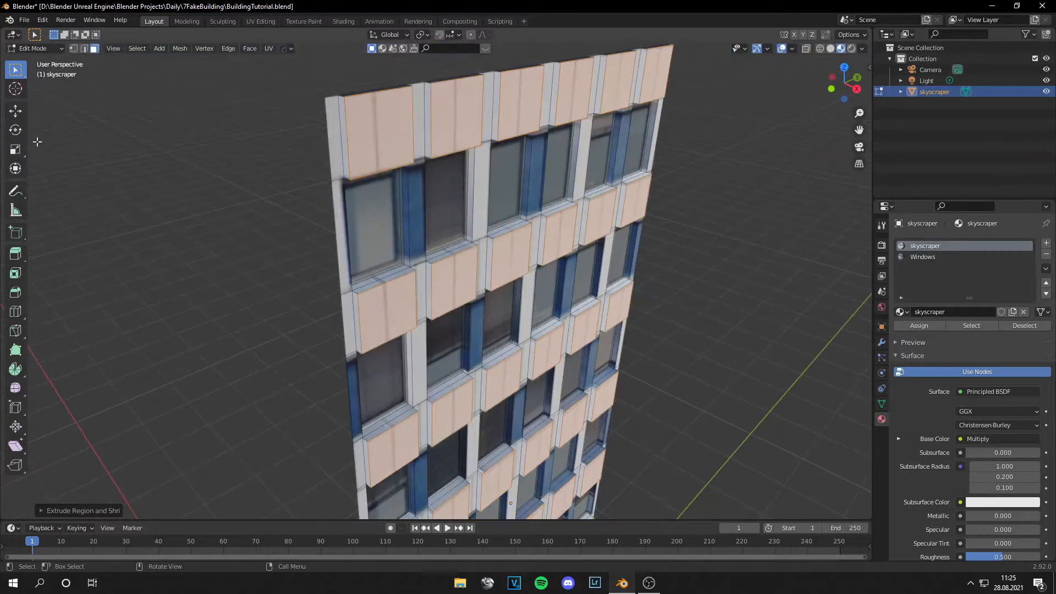
left_click(16, 111)
mouse_move(642, 446)
middle_mouse_down()
mouse_move(670, 448)
mouse_move(637, 401)
mouse_move(524, 464)
middle_mouse_up()
left_click_drag(556, 501, 548, 501)
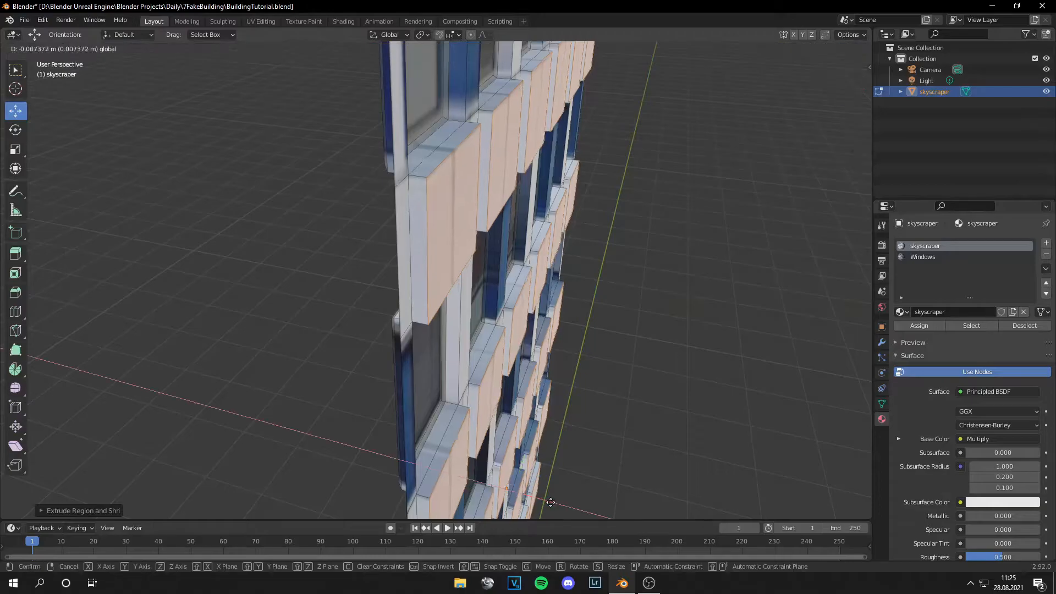
scroll(564, 283, "up", 3)
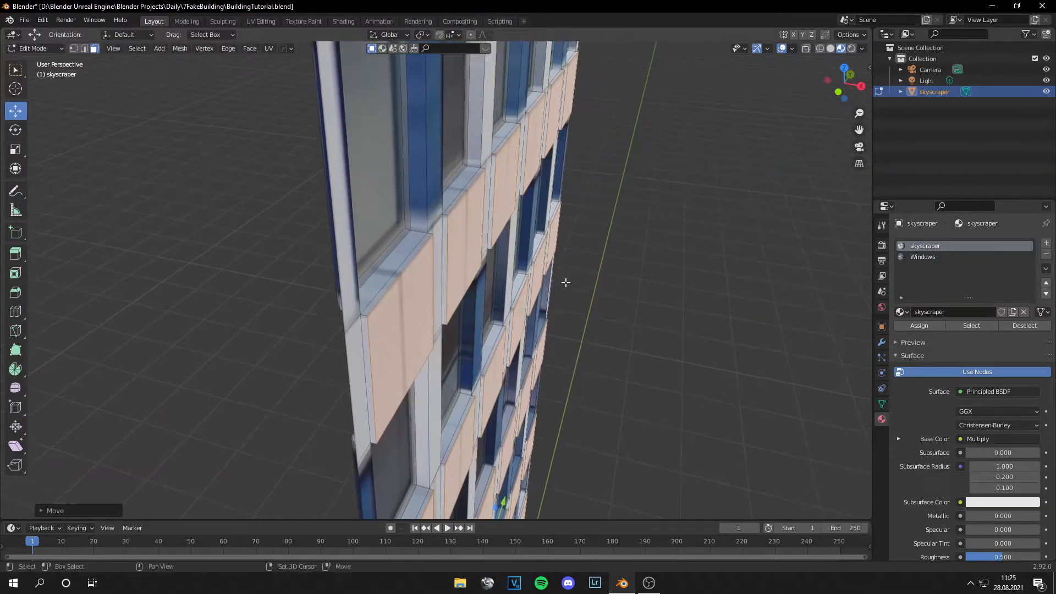
scroll(495, 314, "up", 3)
key("ctrl+b")
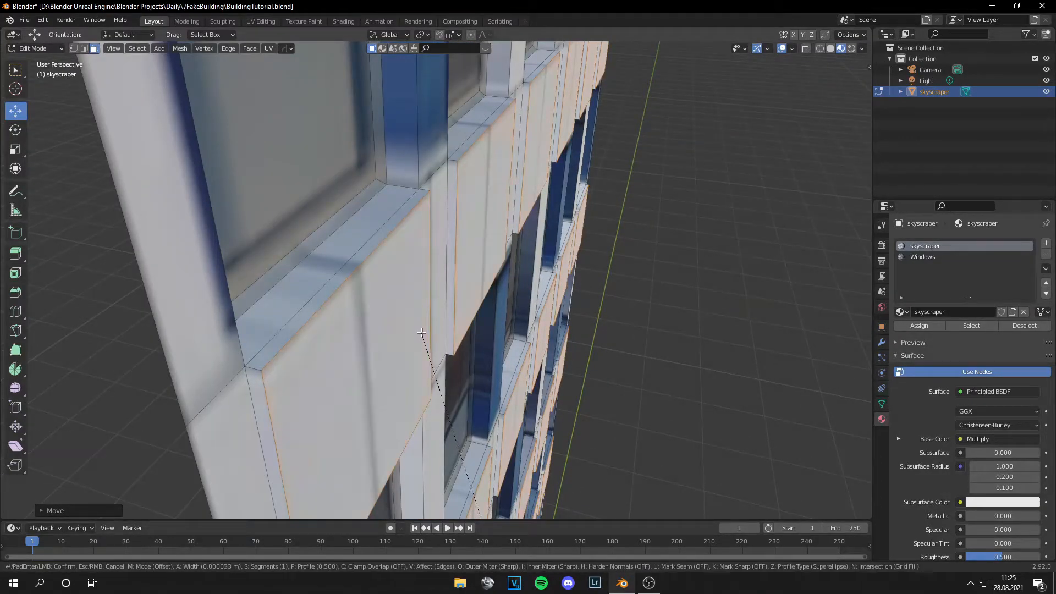
left_click(455, 335)
scroll(457, 334, "down", 8)
Back in Object Mode, set the Multiply node's factor to 0 to remove the texture's blue tint.
key("Tab")
left_click(587, 352)
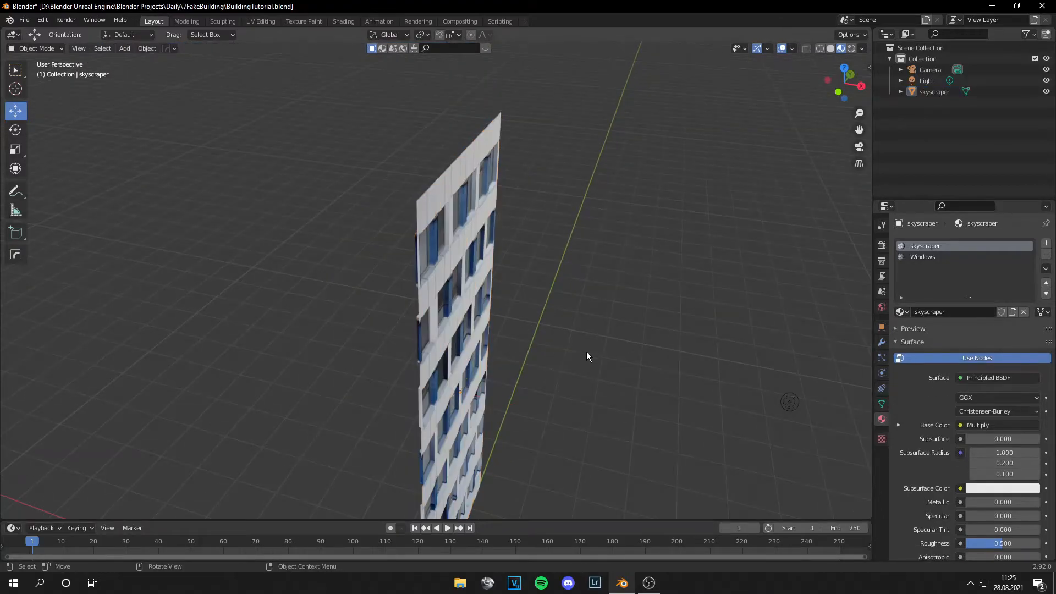
scroll(521, 346, "up", 4)
mouse_move(587, 352)
middle_mouse_down()
mouse_move(484, 355)
mouse_move(465, 307)
mouse_move(395, 246)
middle_mouse_up()
scroll(548, 369, "up", 3)
scroll(479, 322, "down", 5)
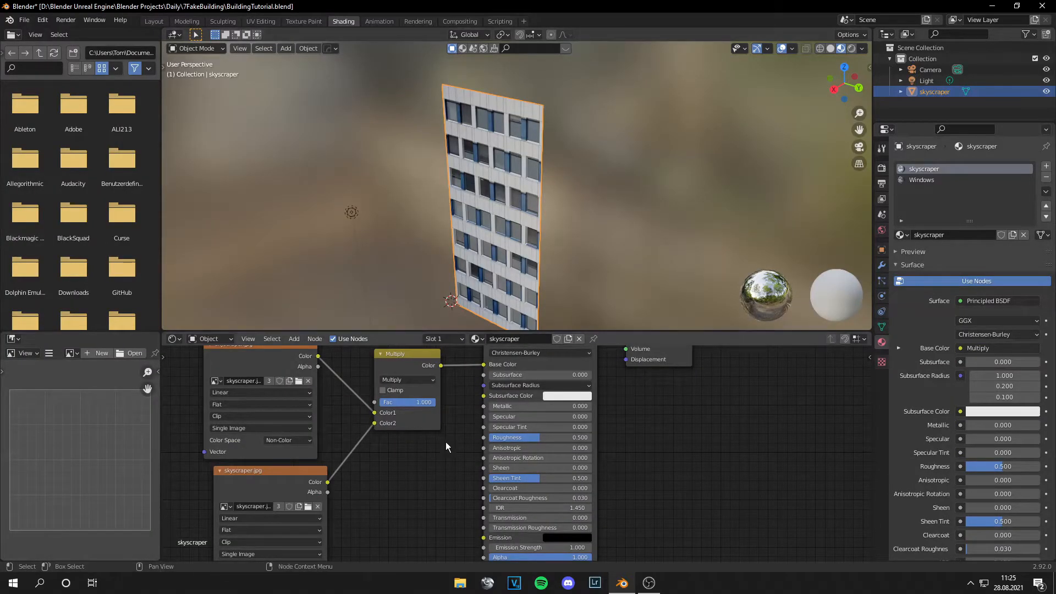
mouse_move(421, 402)
left_mouse_down()
mouse_move(384, 402)
mouse_move(435, 402)
left_mouse_up()
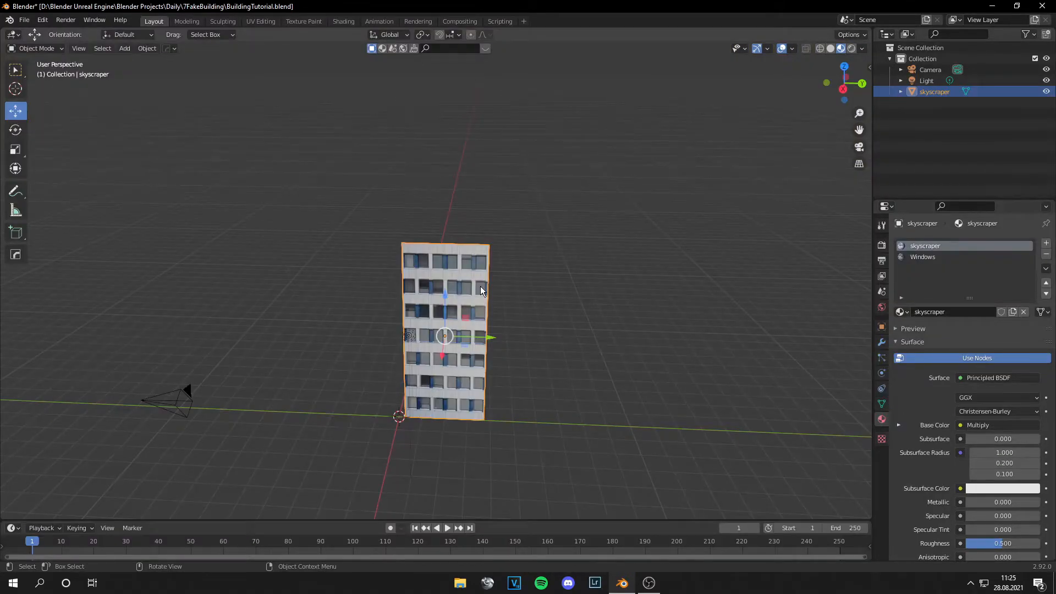
Copy the wall and snap-move the paste straight up on Z to stack on the original.
key("KP_3")
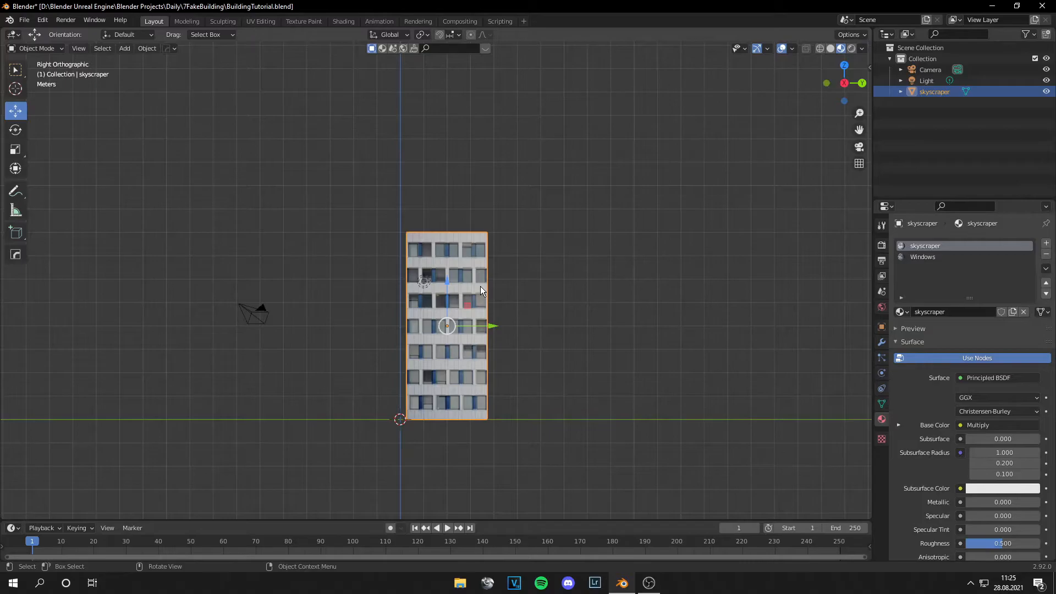
key("ctrl+c")
key("ctrl+v")
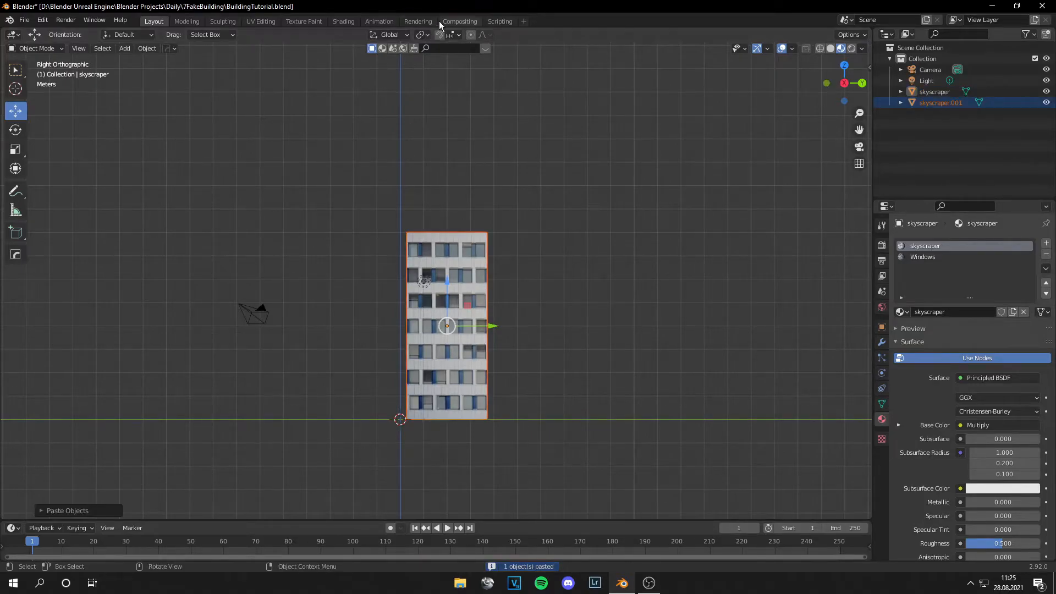
left_click(439, 34)
key("g")
key("z")
left_click(521, 257)
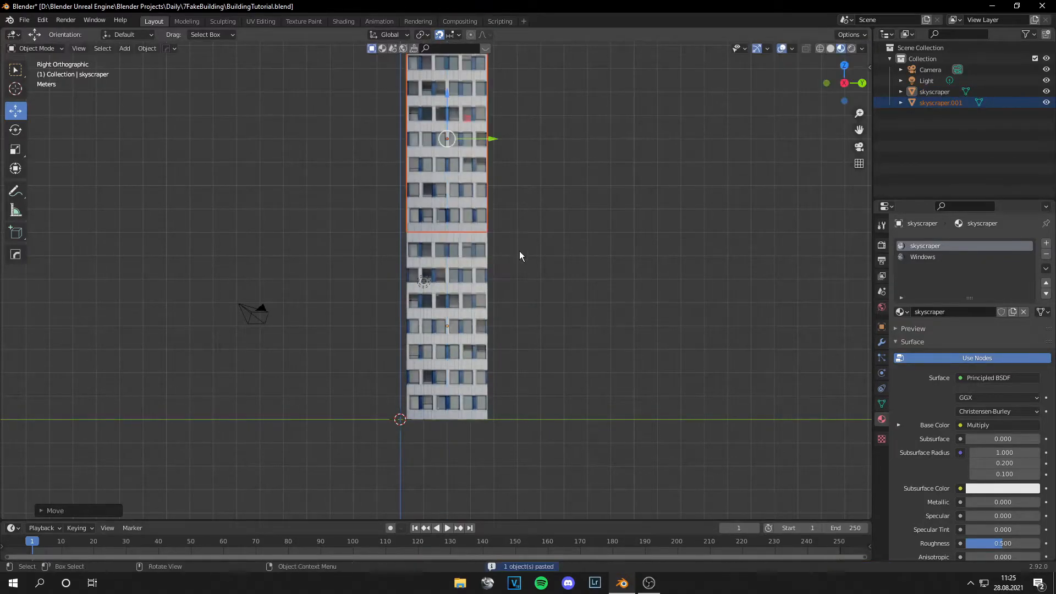
scroll(519, 331, "up", 5)
scroll(504, 322, "up", 3)
scroll(504, 323, "down", 3)
scroll(504, 323, "down", 2)
Copy both stacked walls and rotate the new pair about 90 degrees around Z.
left_click(613, 284)
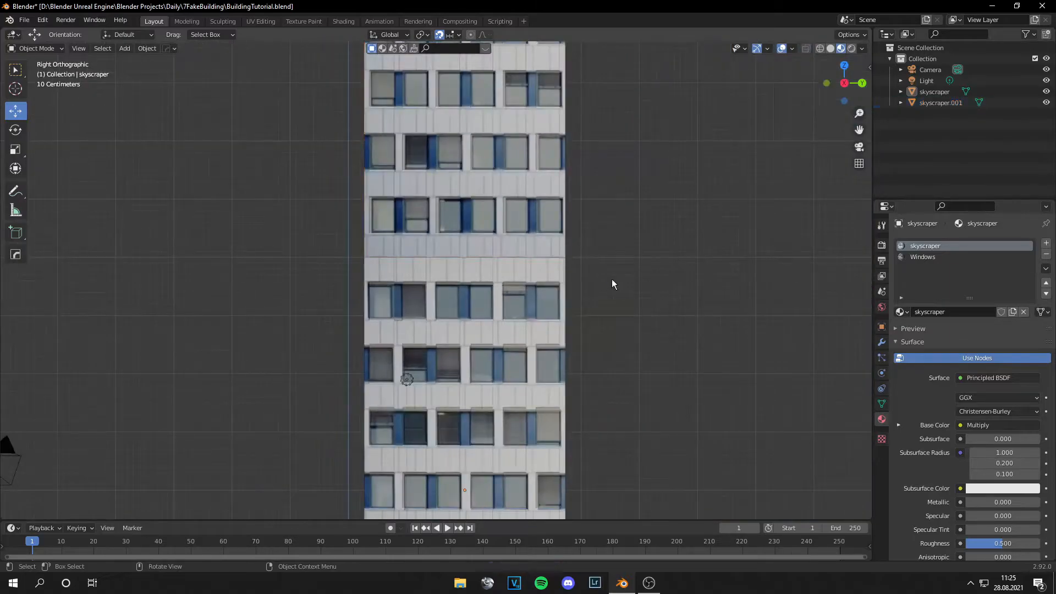
left_click(531, 288)
mouse_move(586, 331)
middle_mouse_down()
mouse_move(570, 347)
mouse_move(594, 339)
middle_mouse_up()
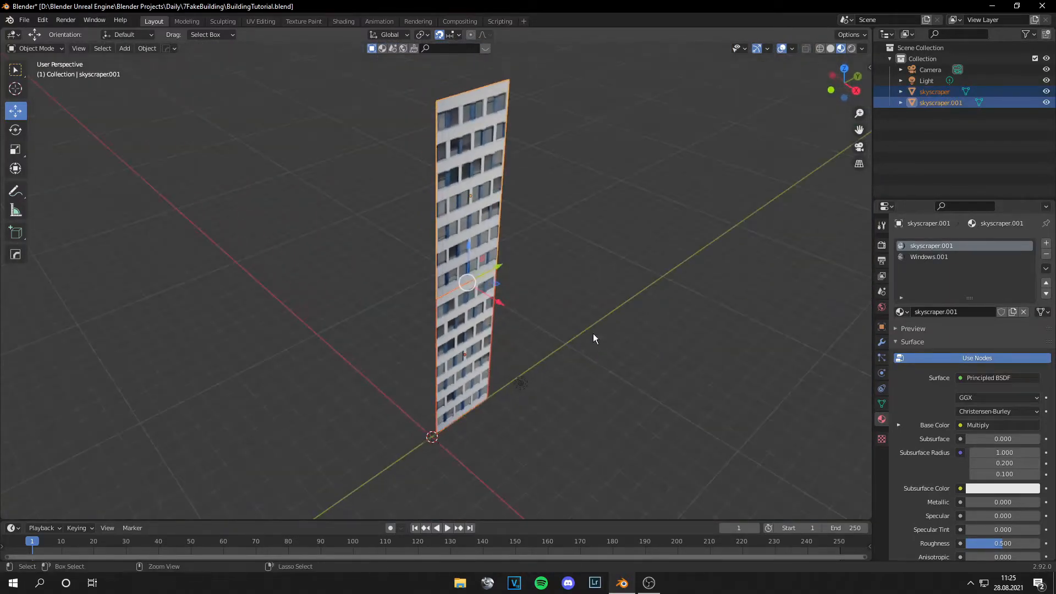
key("ctrl+c")
key("ctrl+v")
left_click(20, 132)
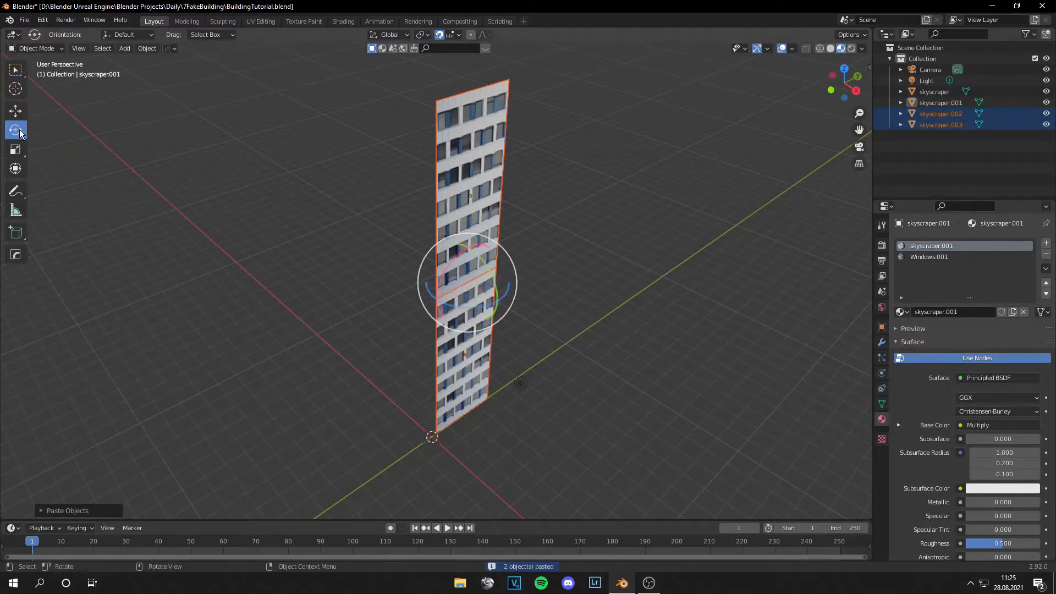
left_click_drag(475, 308, 470, 308)
middle_click_drag(469, 308, 432, 188)
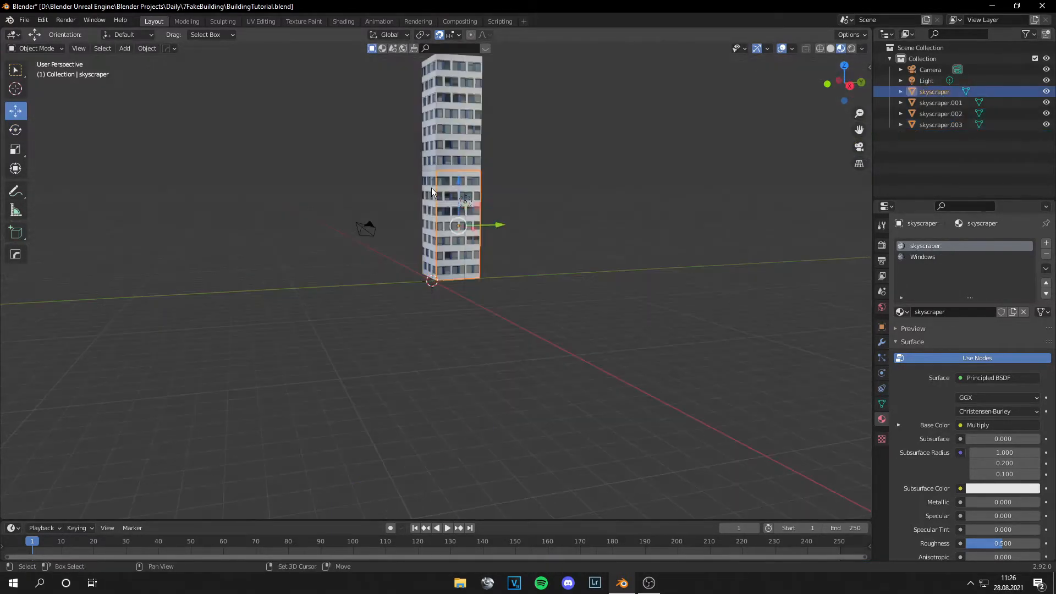
From Top view, move the rotated pair onto the X axis to form a corner, then look through the camera.
left_click(450, 150)
key("KP_7")
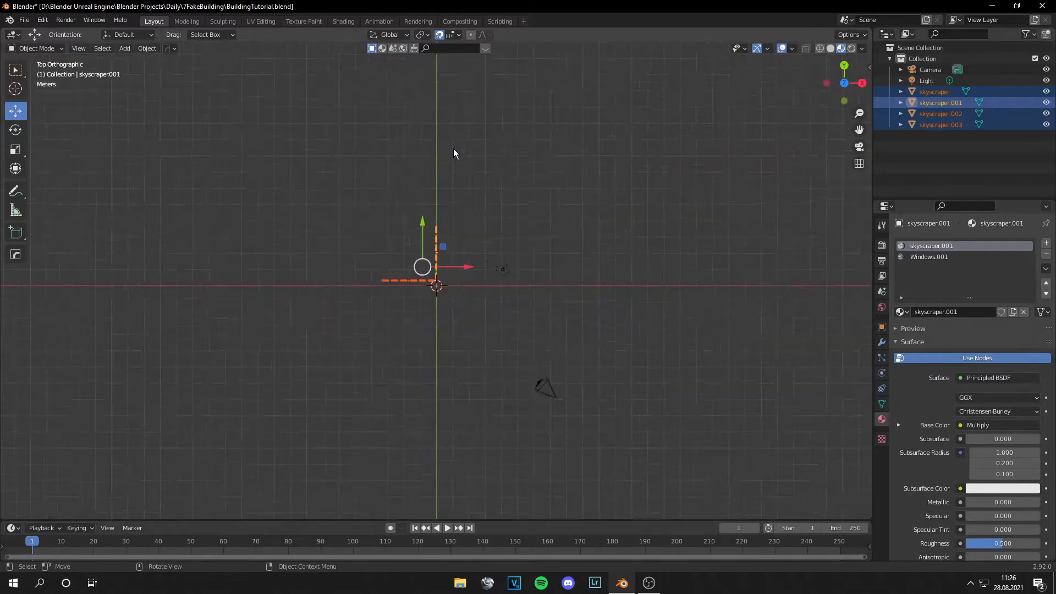
scroll(431, 263, "up", 5)
scroll(431, 263, "up", 3)
left_click_drag(444, 234, 432, 293)
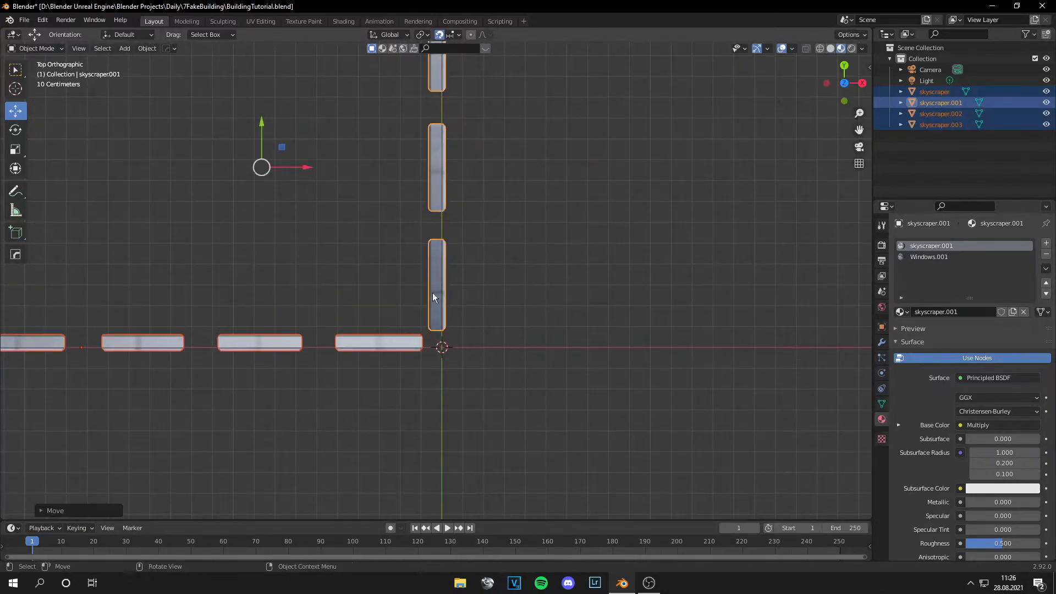
scroll(433, 293, "down", 7)
left_click(493, 294)
key("KP_0")
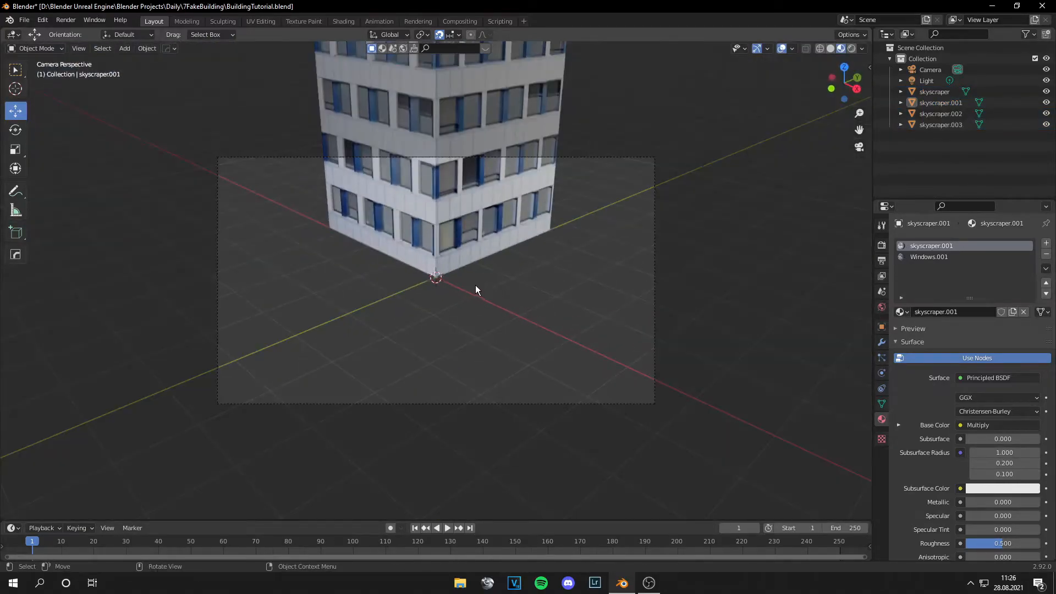
Give the scene camera an 85 mm focal length.
left_click(654, 218)
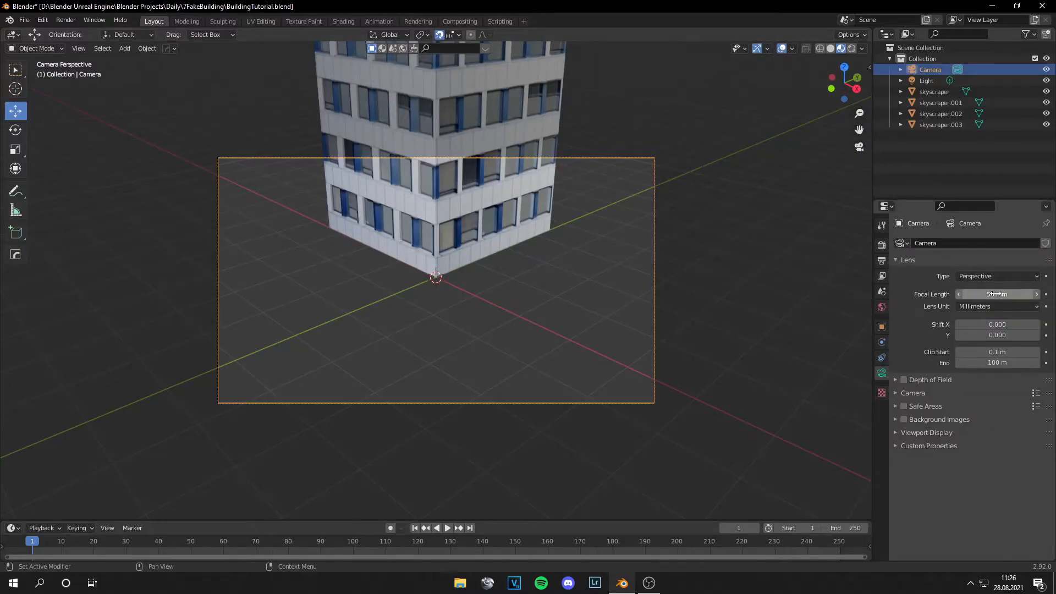
double_click(997, 293)
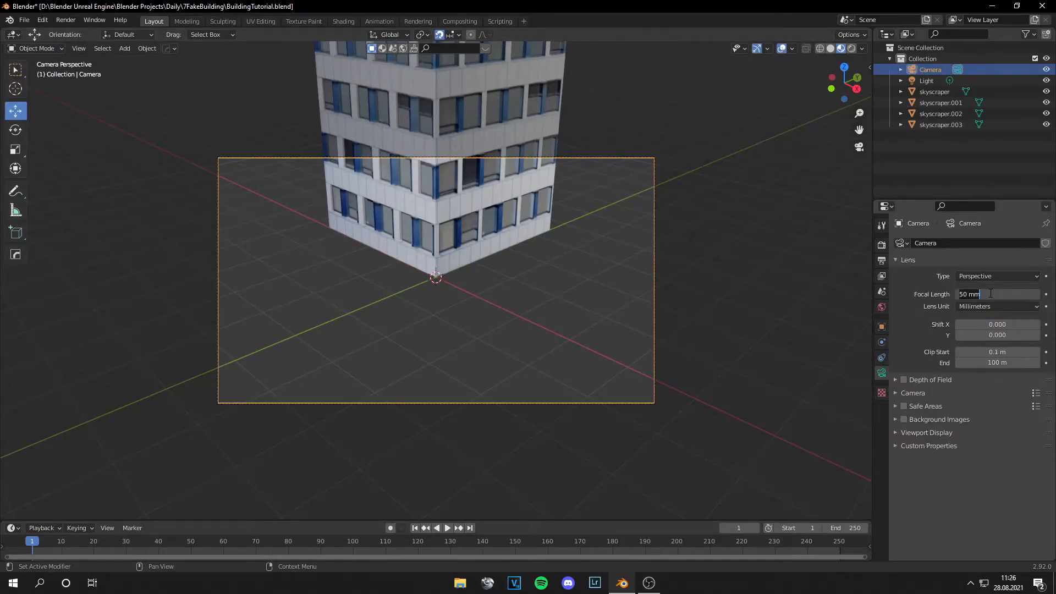
type("85")
key("Return")
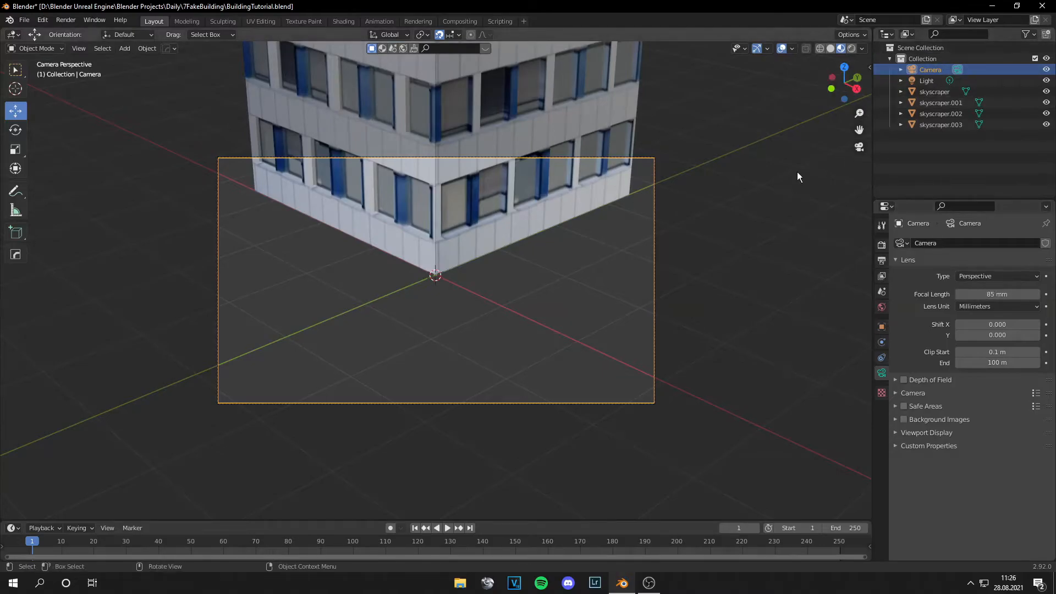
Enable Camera to View and orbit so the camera looks up at the building.
key("n")
left_click(833, 214)
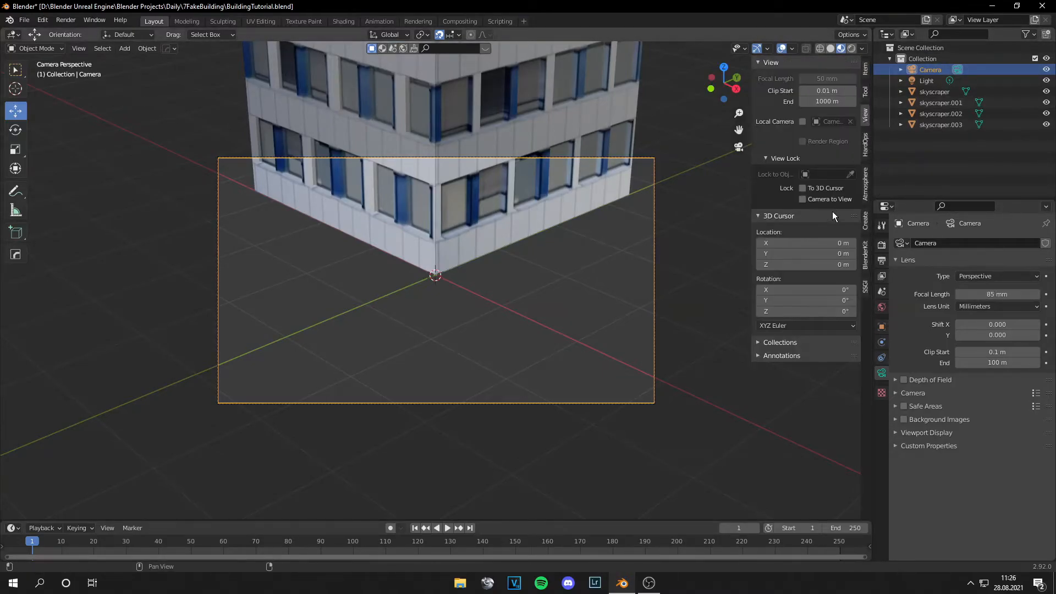
mouse_move(622, 245)
middle_mouse_down()
mouse_move(593, 140)
mouse_move(608, 276)
mouse_move(618, 248)
mouse_move(630, 275)
mouse_move(611, 220)
mouse_move(618, 207)
middle_mouse_up()
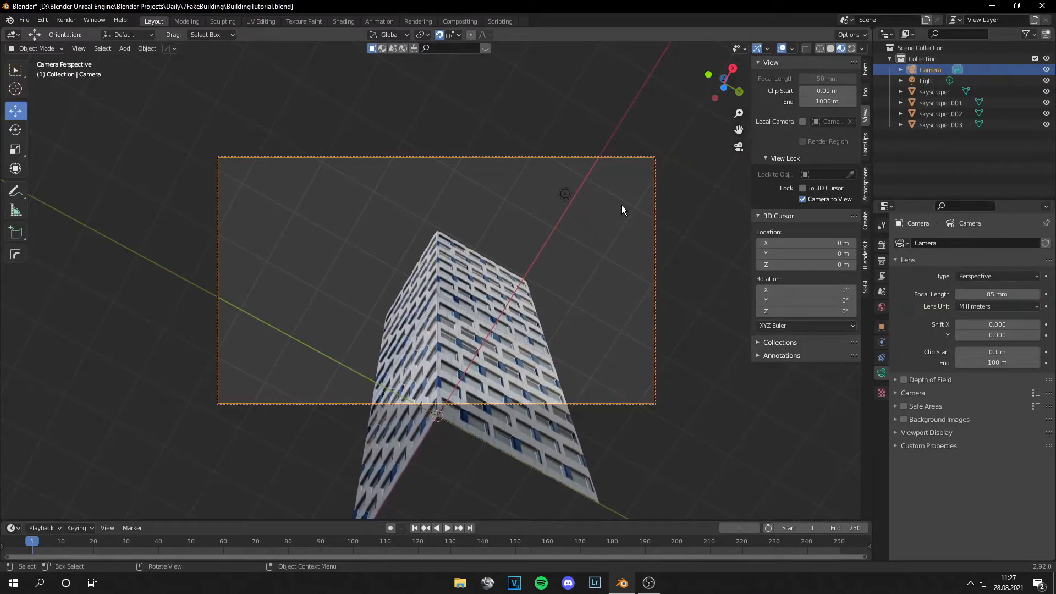
left_click(882, 343)
Set the render resolution to 2000 × 2000 px and refine the low-angle camera framing.
left_click(881, 373)
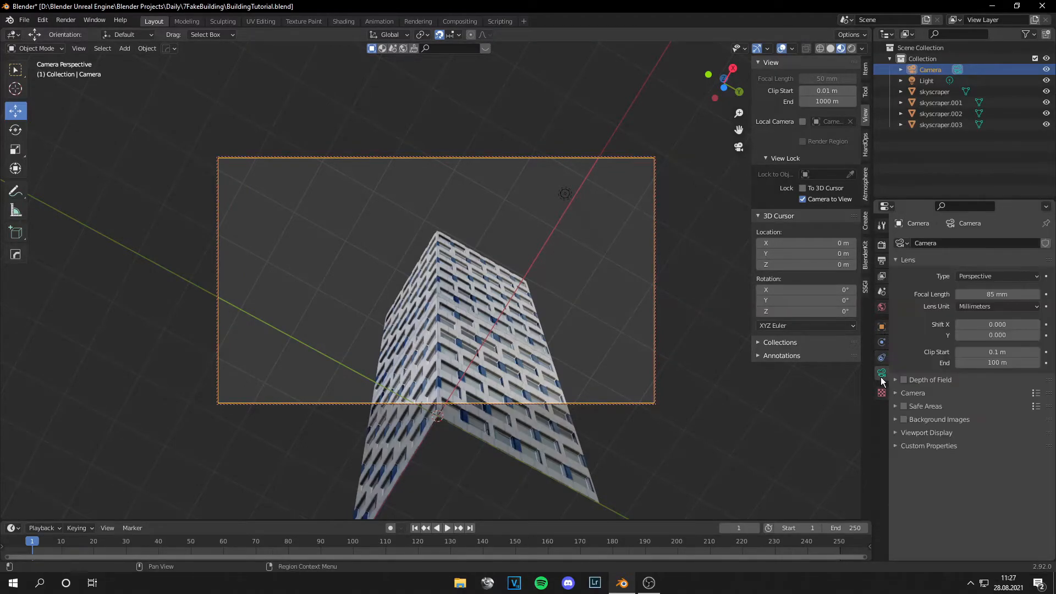
left_click(882, 247)
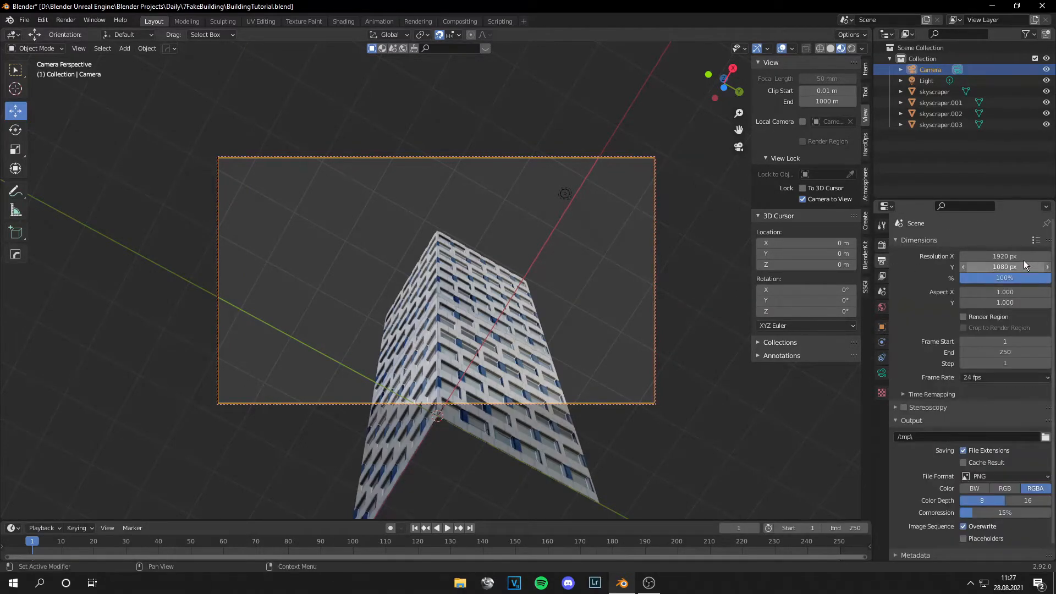
left_click(1018, 256)
type("2000")
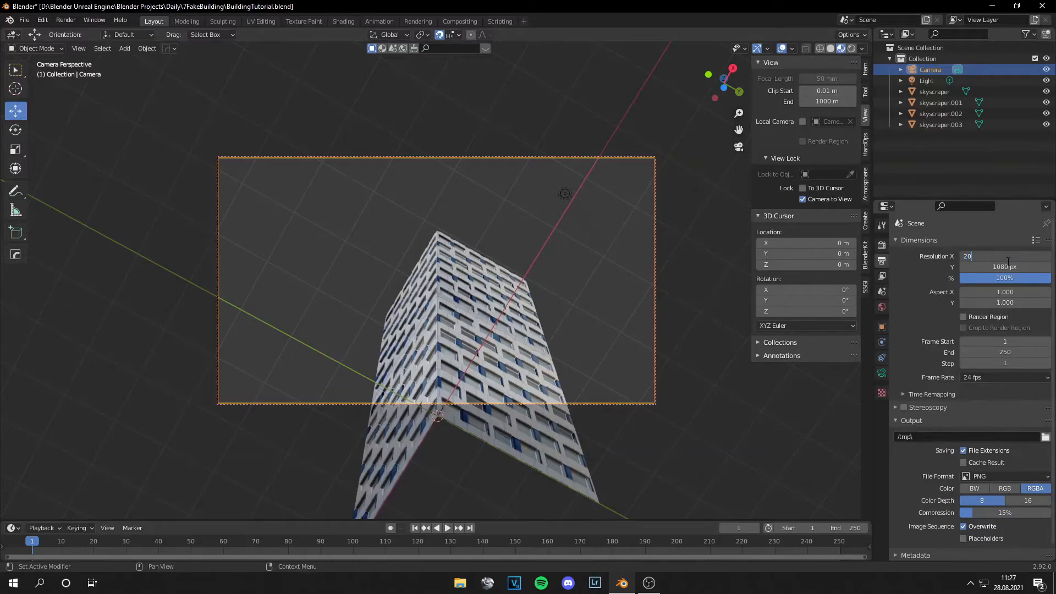
key("Tab")
type("0")
key("Return")
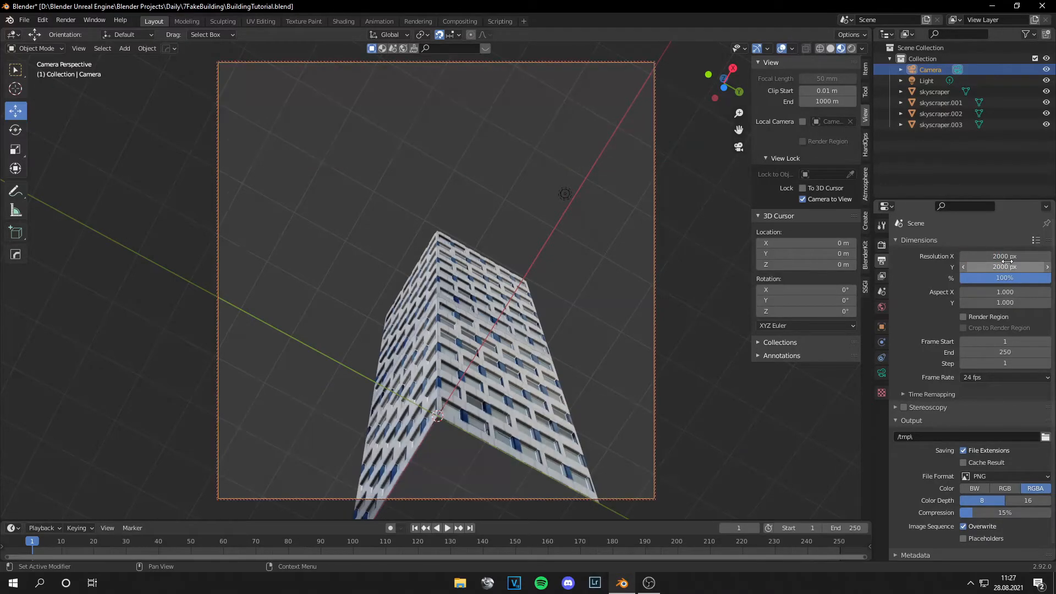
scroll(713, 285, "up", 3)
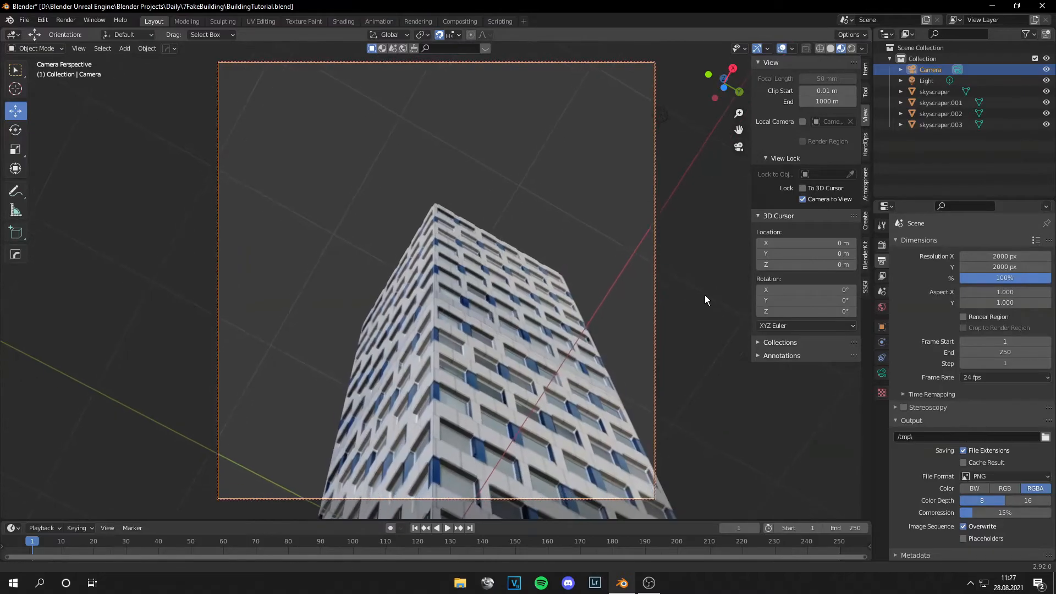
scroll(701, 285, "up", 3)
scroll(695, 269, "up", 4, "shift")
scroll(706, 300, "up", 1, "shift")
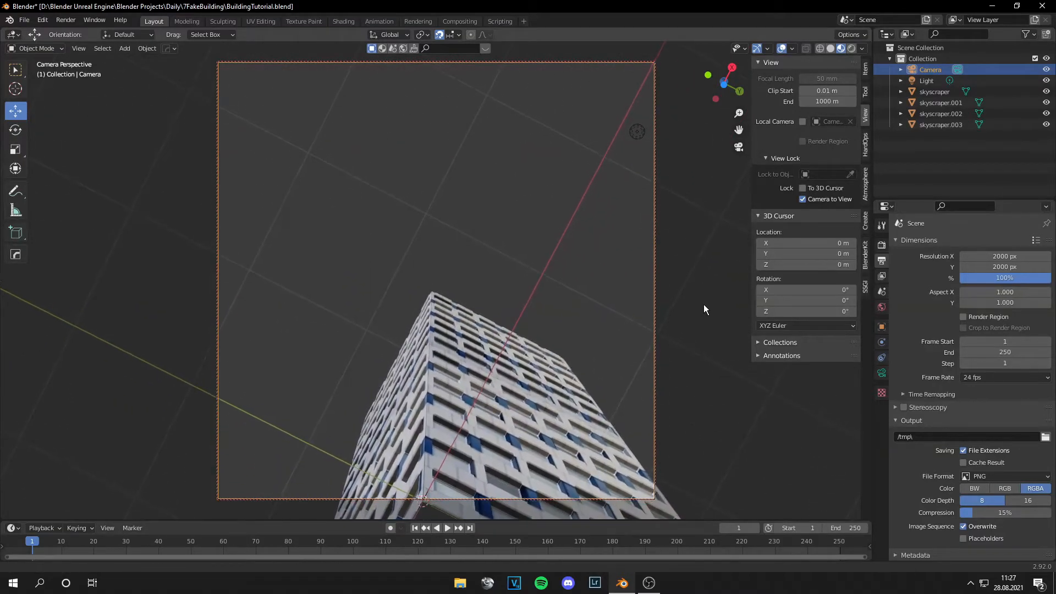
scroll(703, 307, "up", 1, "shift")
scroll(718, 305, "down", 2, "shift")
middle_click_drag(739, 296, 711, 318)
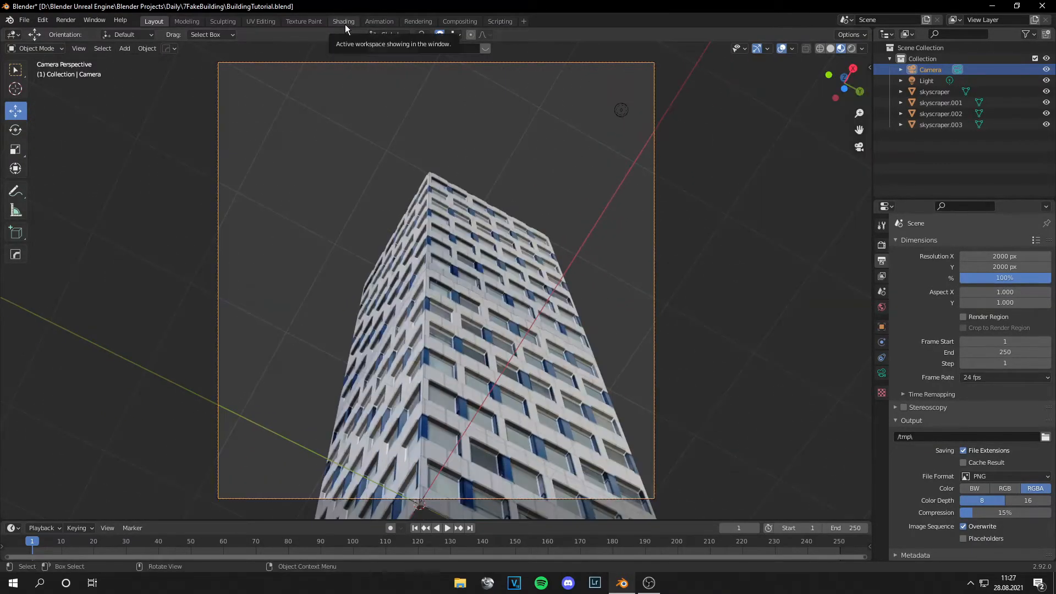
Switch the Shading node editor to the World shader and add an Environment Texture node.
left_click(343, 20)
left_click(216, 338)
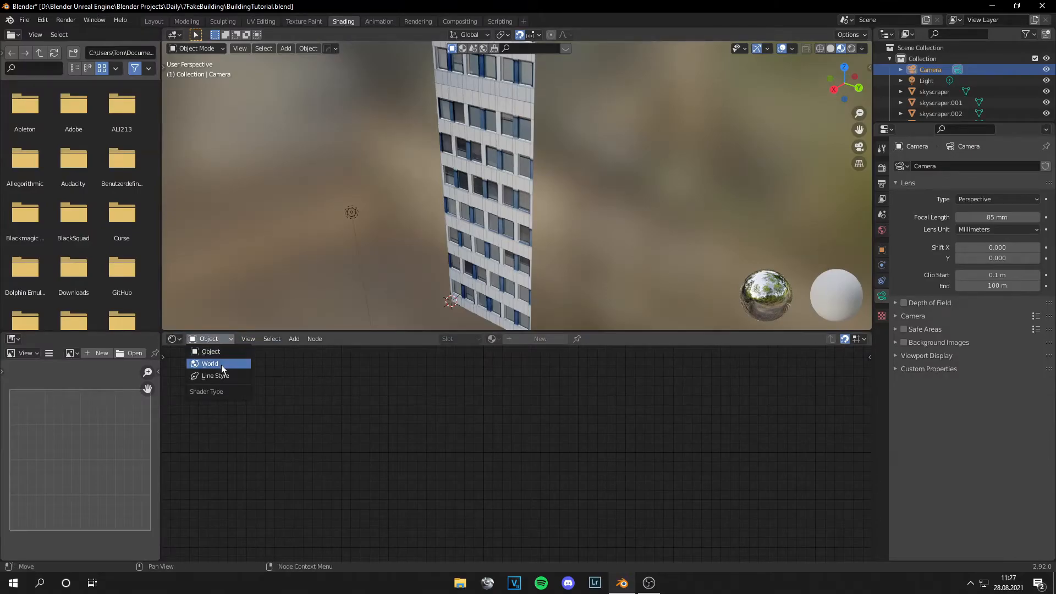
left_click(221, 364)
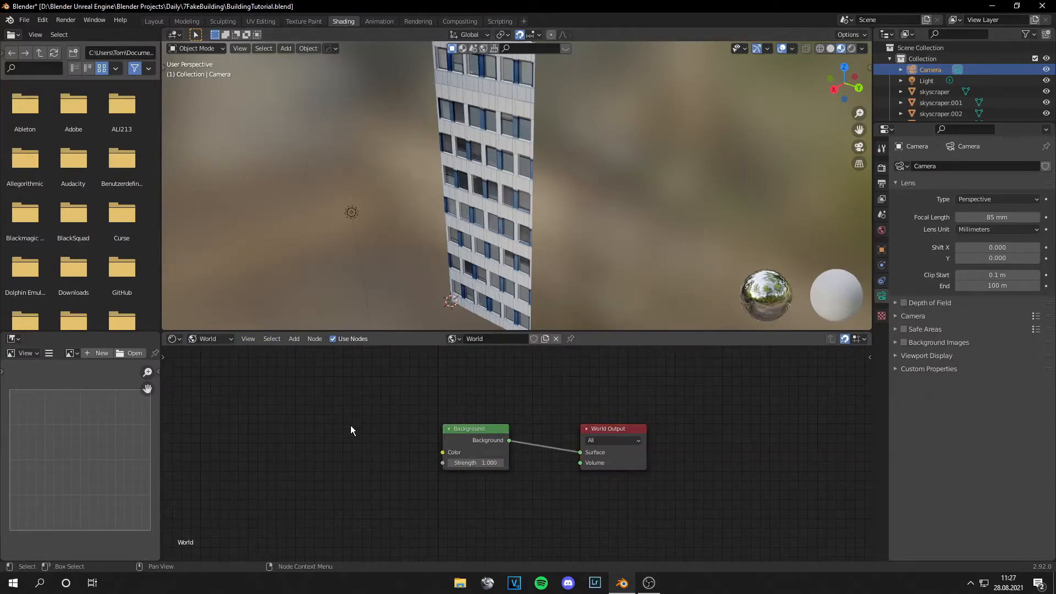
key("ctrl+v")
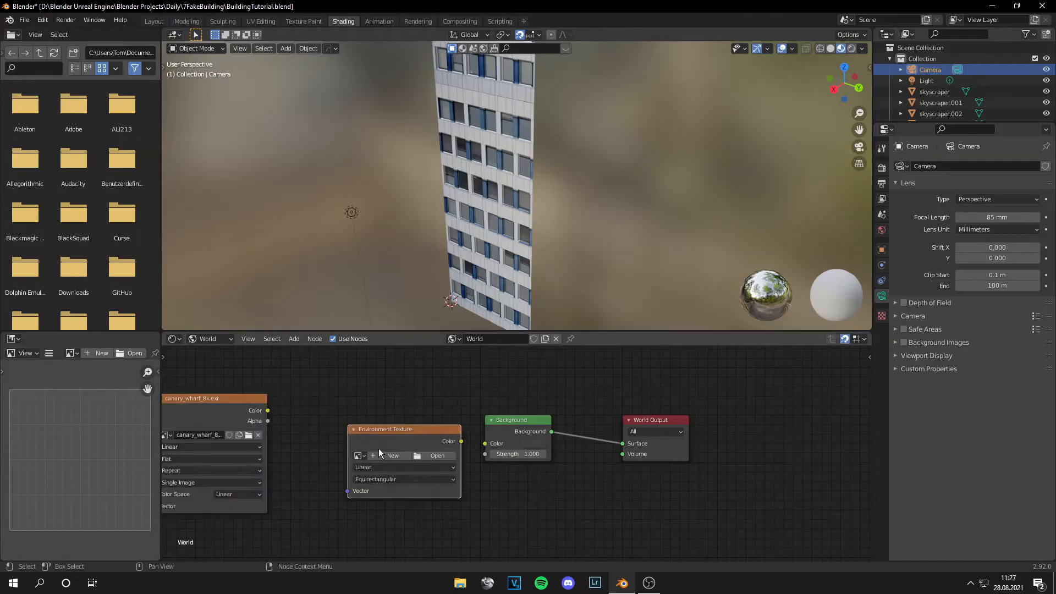
Load canary_wharf_8k.exr into the environment node and delete the leftover image node.
left_click(358, 455)
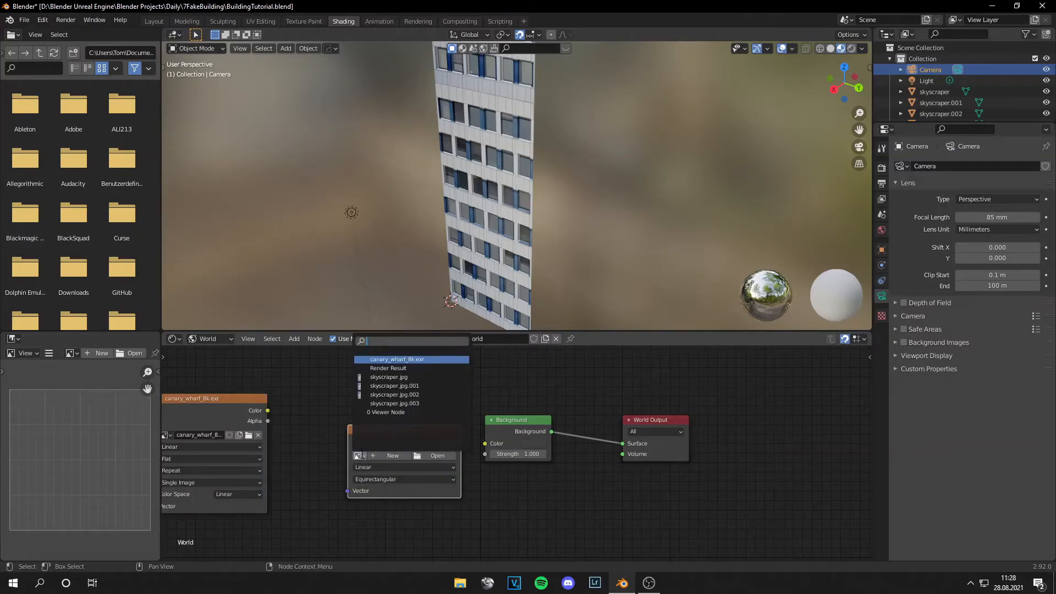
left_click(397, 359)
left_click(234, 411)
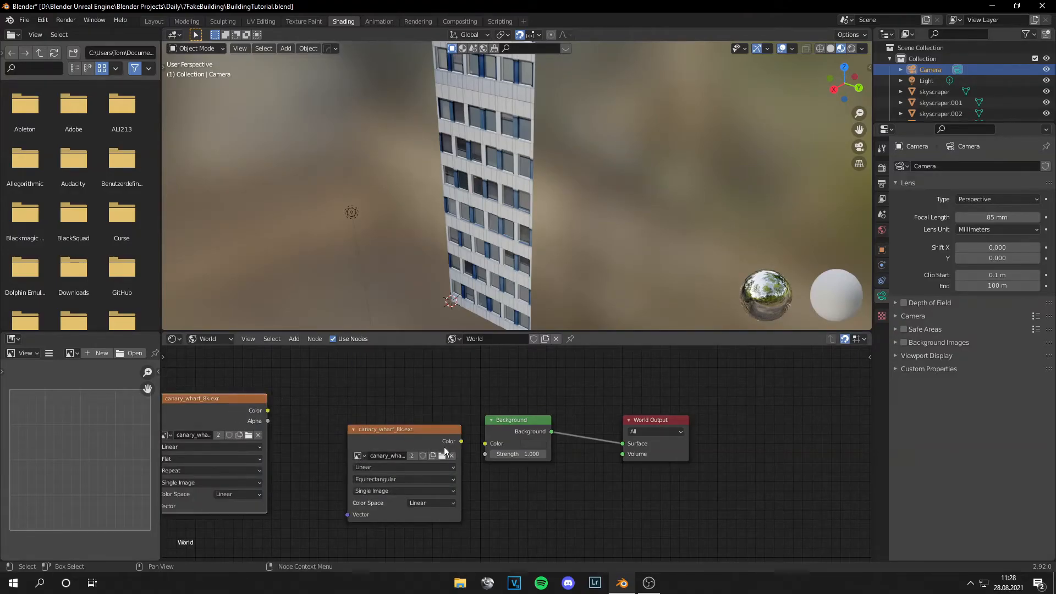
key("x")
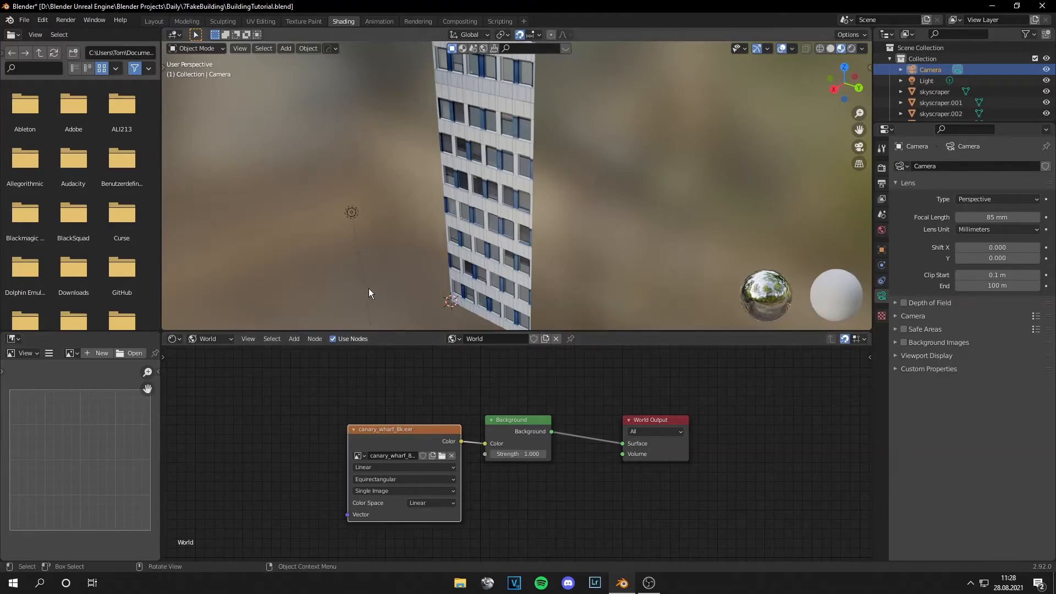
Return to the Layout workspace and save the blend file.
left_click(154, 20)
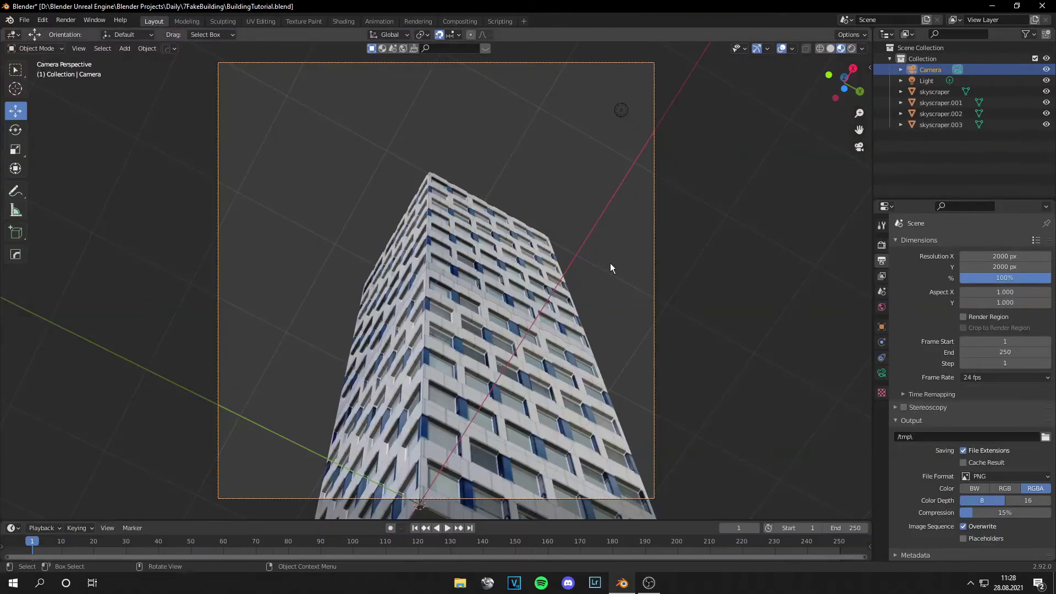
left_click(25, 20)
left_click(50, 95)
Set the render engine to Cycles on GPU Compute with adaptive sampling enabled.
left_click(881, 244)
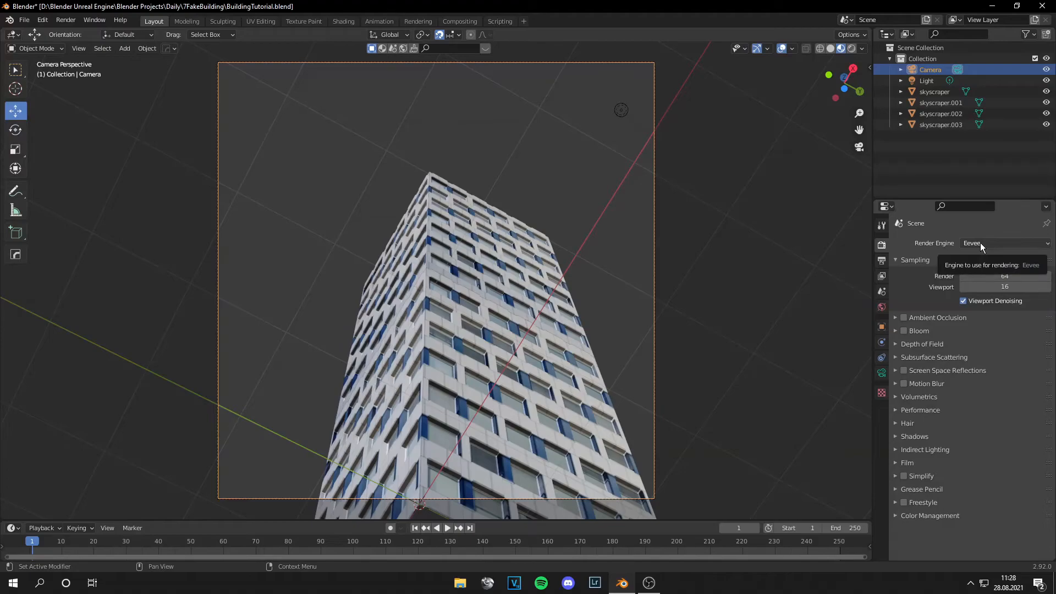
left_click(980, 243)
left_click(992, 280)
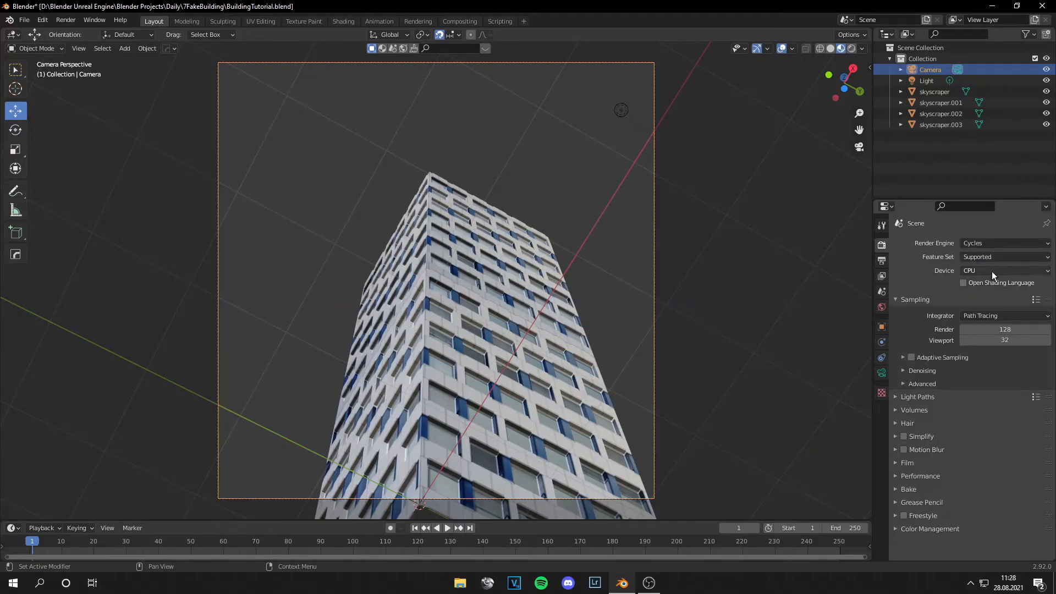
left_click(992, 272)
left_click(993, 295)
left_click(911, 345)
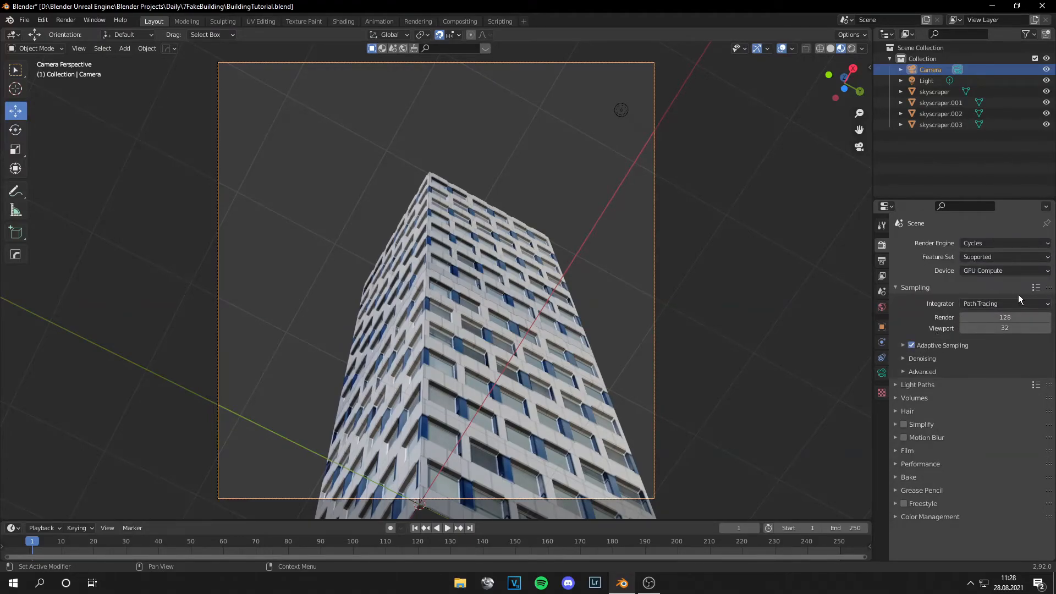
Switch the viewport to Rendered shading and leave the camera view.
left_click(852, 49)
left_click(420, 200)
key("KP_0")
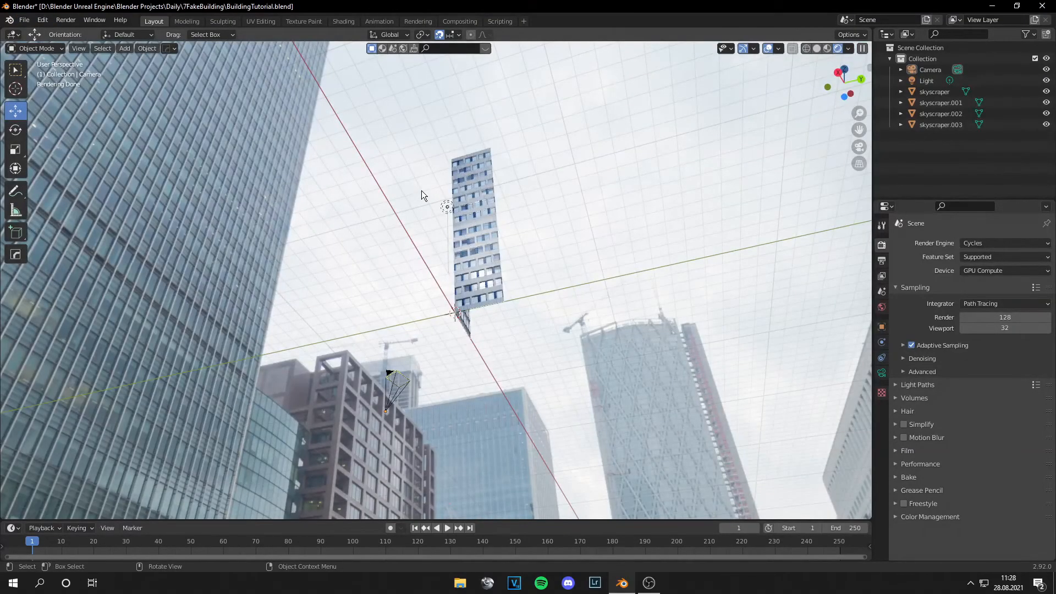
Orbit around the city environment, then return to the camera view of the skyscraper.
mouse_move(422, 191)
middle_mouse_down()
mouse_move(467, 236)
mouse_move(331, 196)
middle_mouse_up()
mouse_move(449, 213)
middle_mouse_down()
mouse_move(370, 186)
mouse_move(386, 159)
mouse_move(453, 161)
mouse_move(574, 238)
middle_mouse_up()
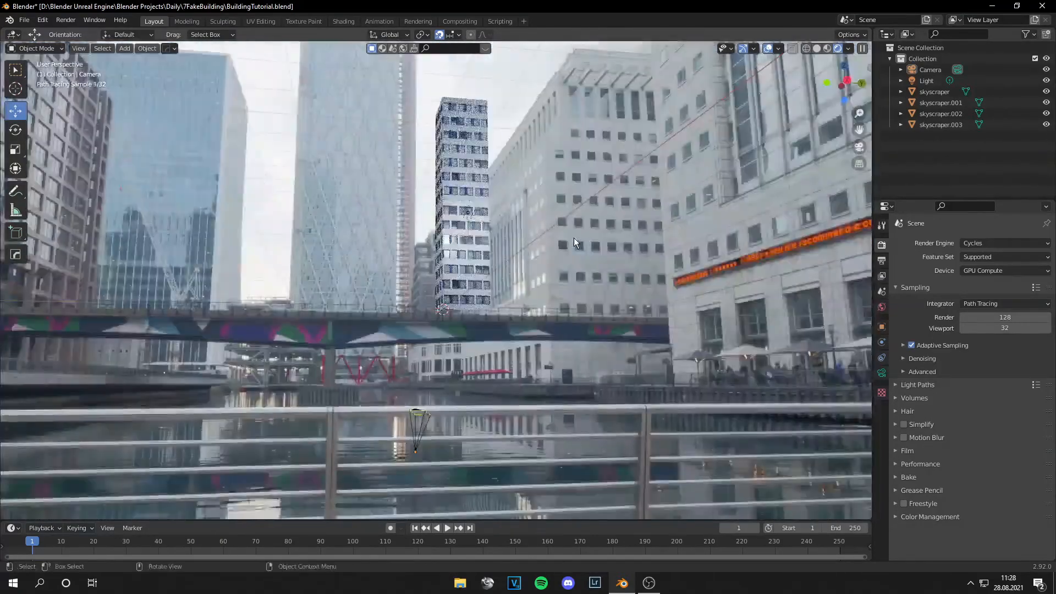
key("KP_0")
scroll(554, 213, "up", 2)
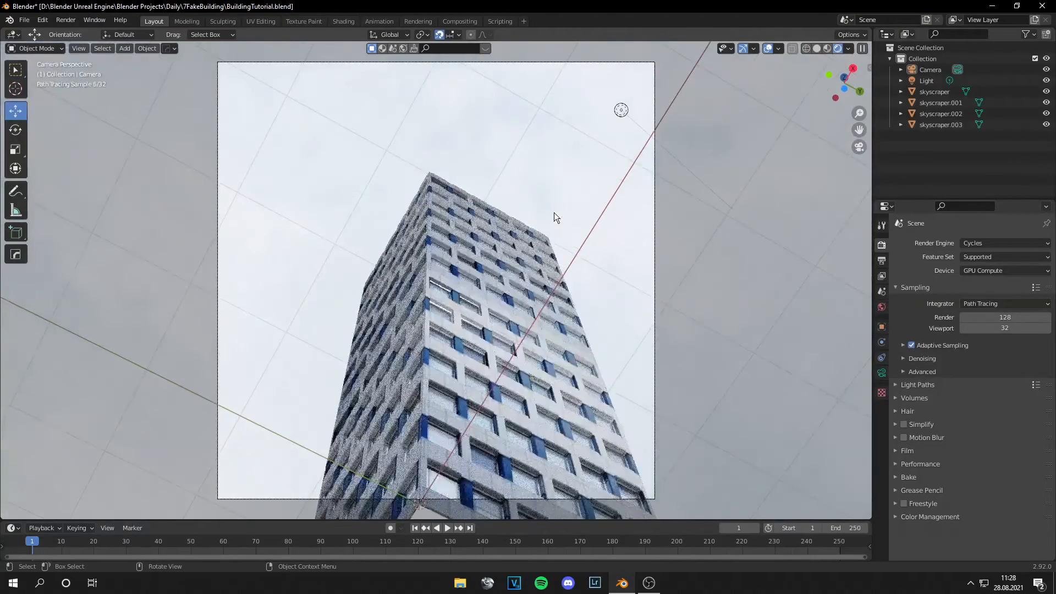